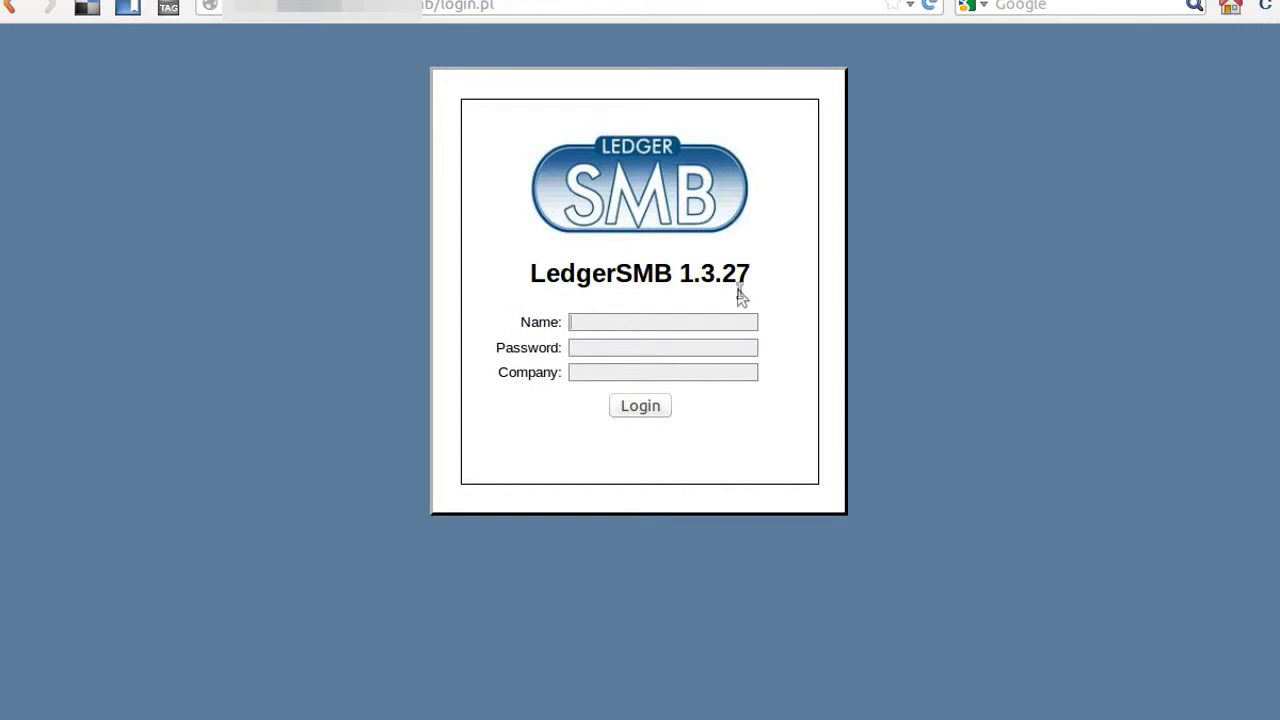
Step: Enter the user name, password and company 'database' on the LedgerSMB login form
{"action": "type", "text": "lsmbuser"}
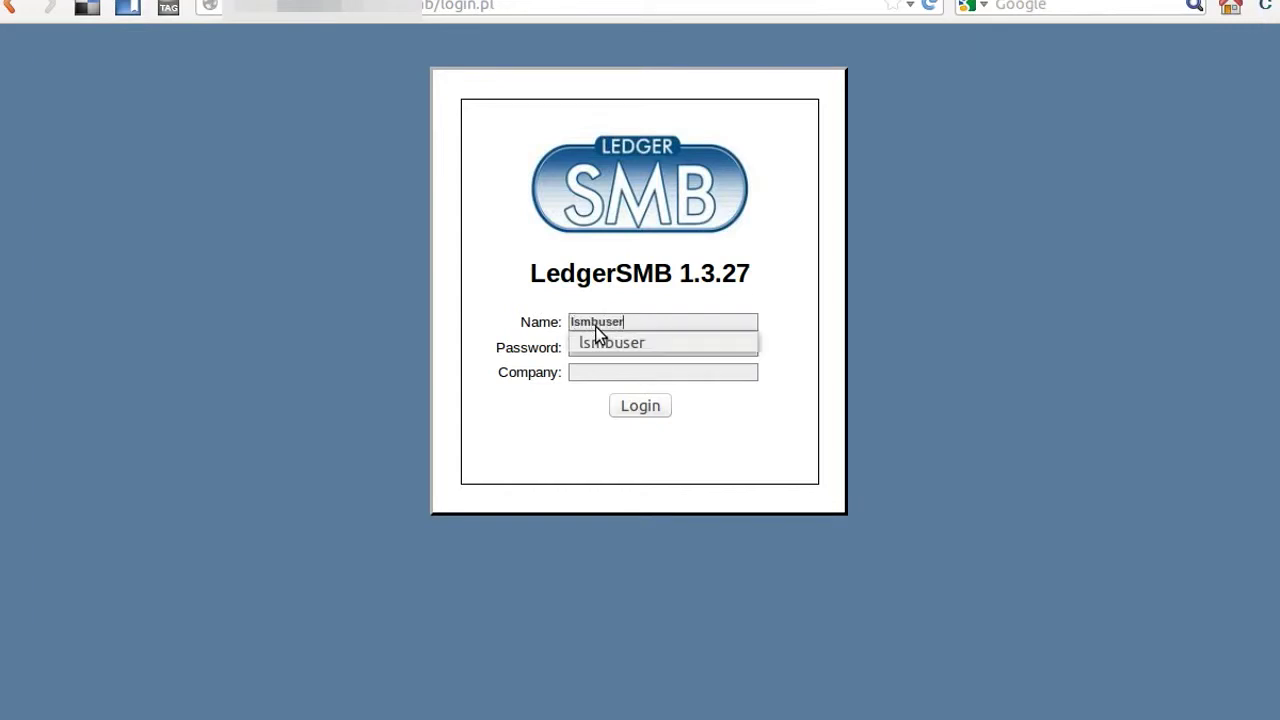
{"action": "key", "text": "Tab"}
{"action": "type", "text": "****"}
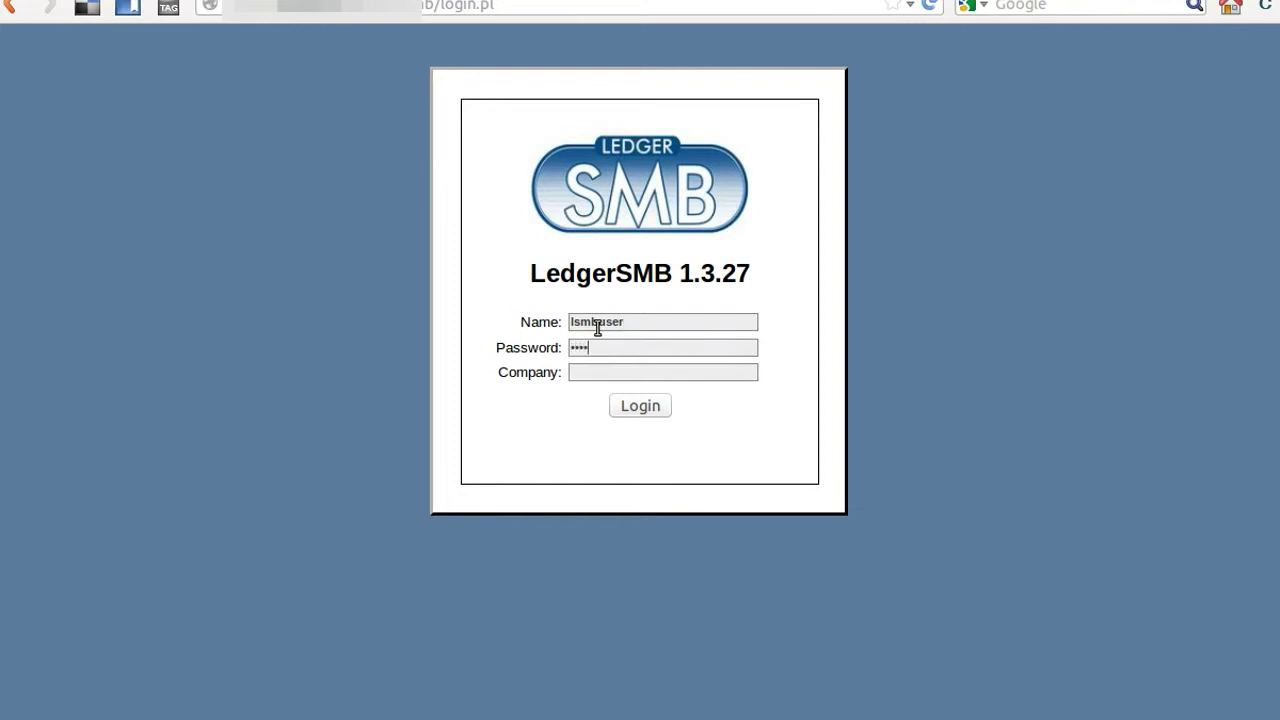
{"action": "type", "text": "****"}
{"action": "type", "text": "data"}
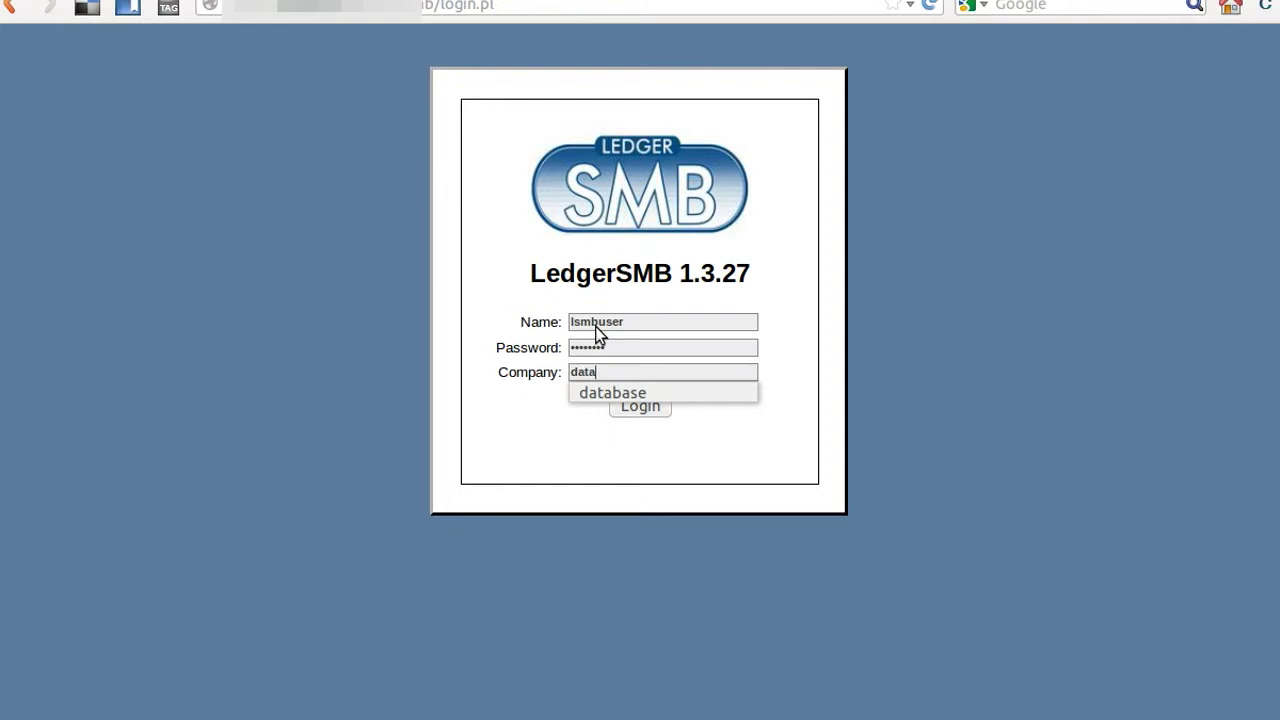
{"action": "type", "text": "base"}
{"action": "key", "text": "BackSpace"}
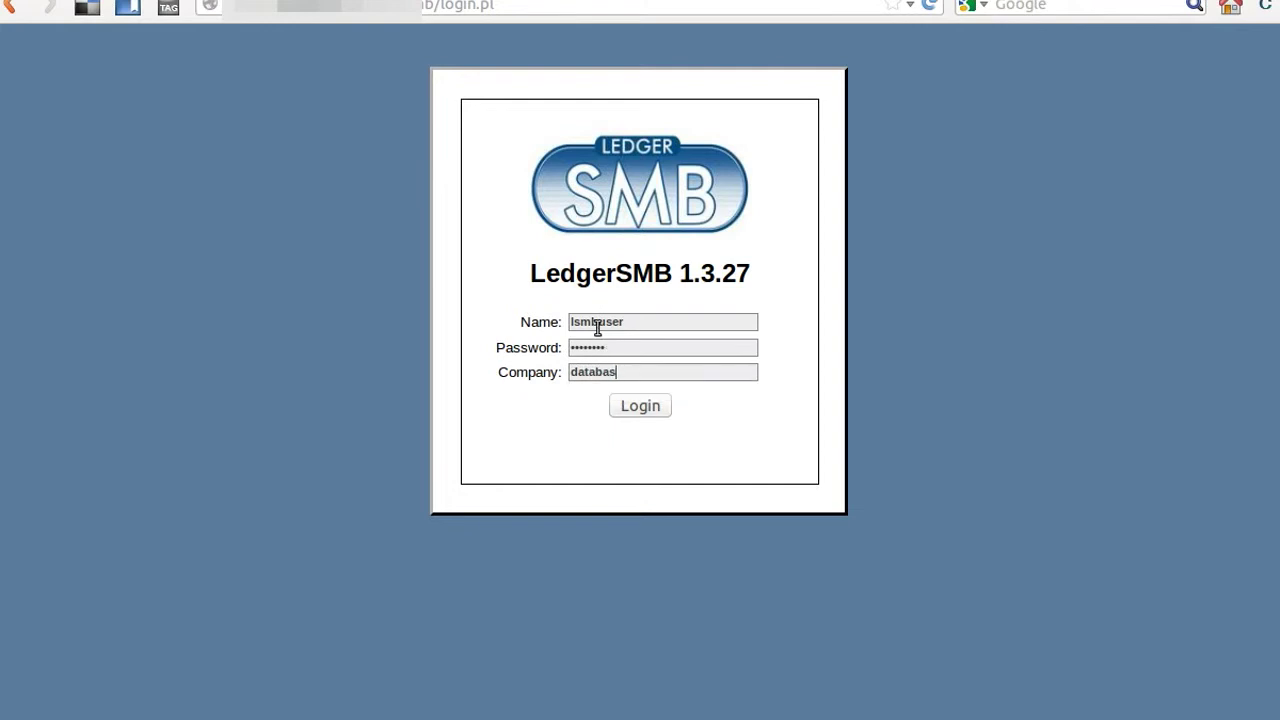
{"action": "type", "text": "e"}
{"action": "key", "text": "Tab"}
Step: Log in, open the Taxes settings and change the Abziehbare Vorsteuer 16% rate to 19.000
{"action": "key", "text": "Return"}
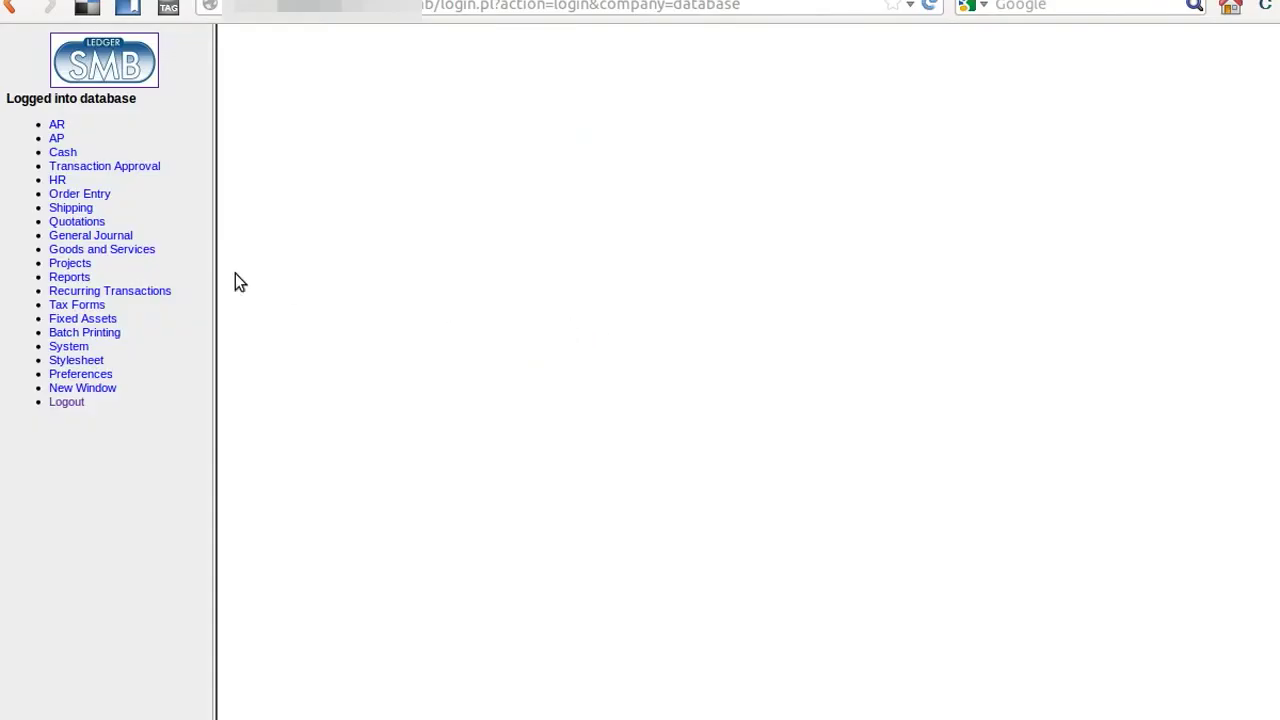
{"action": "left_click", "coordinate": [82, 347]}
{"action": "double_click", "coordinate": [80, 376]}
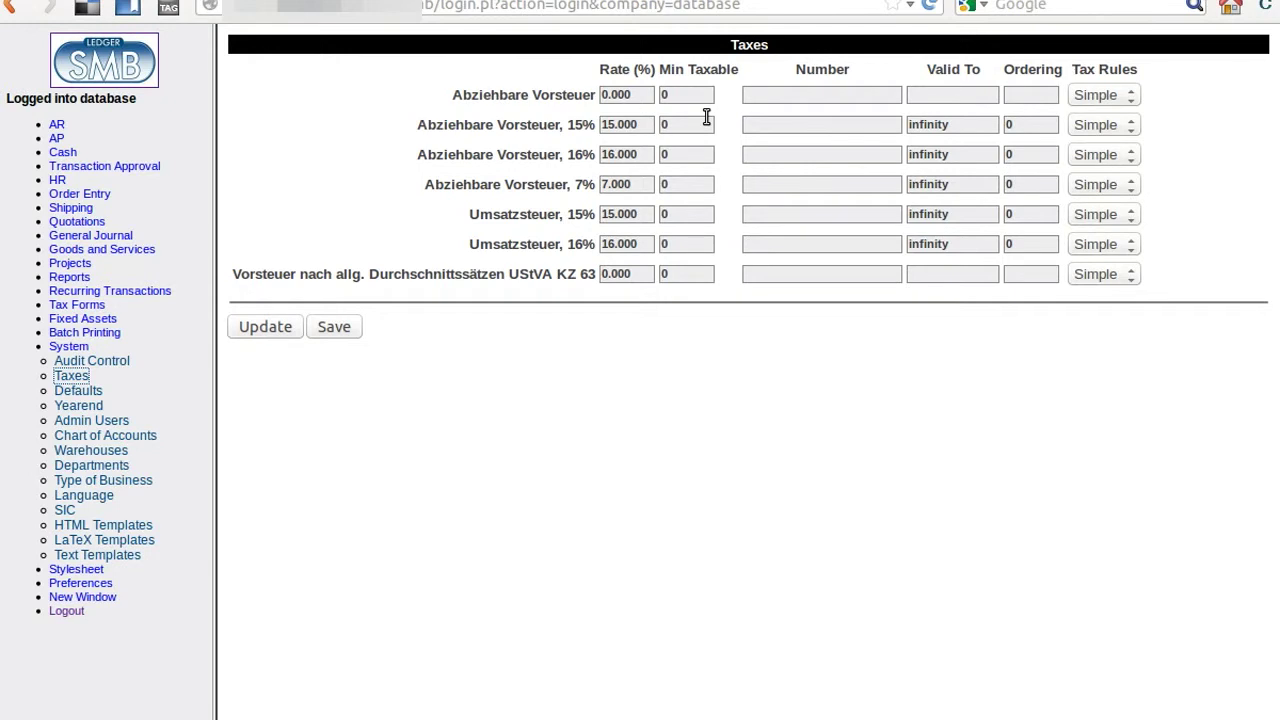
{"action": "left_click", "coordinate": [615, 157]}
{"action": "key", "text": "BackSpace"}
{"action": "type", "text": "9"}
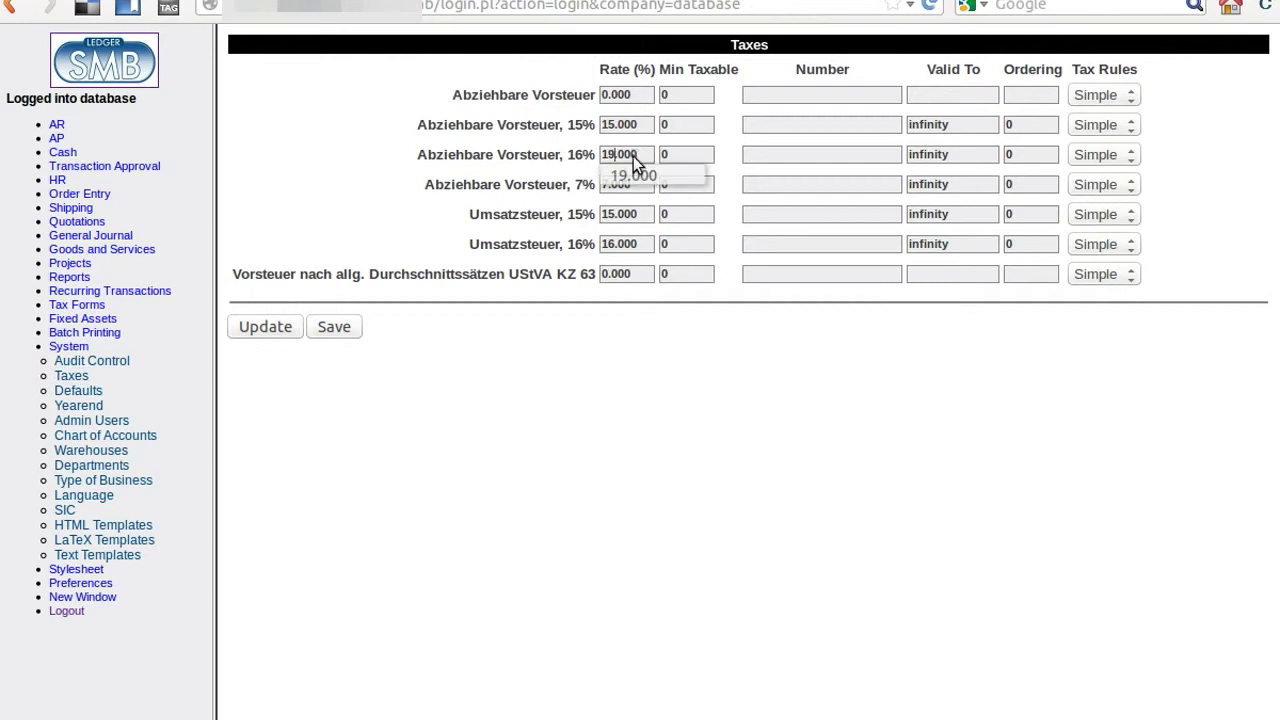
{"action": "key", "text": "Tab"}
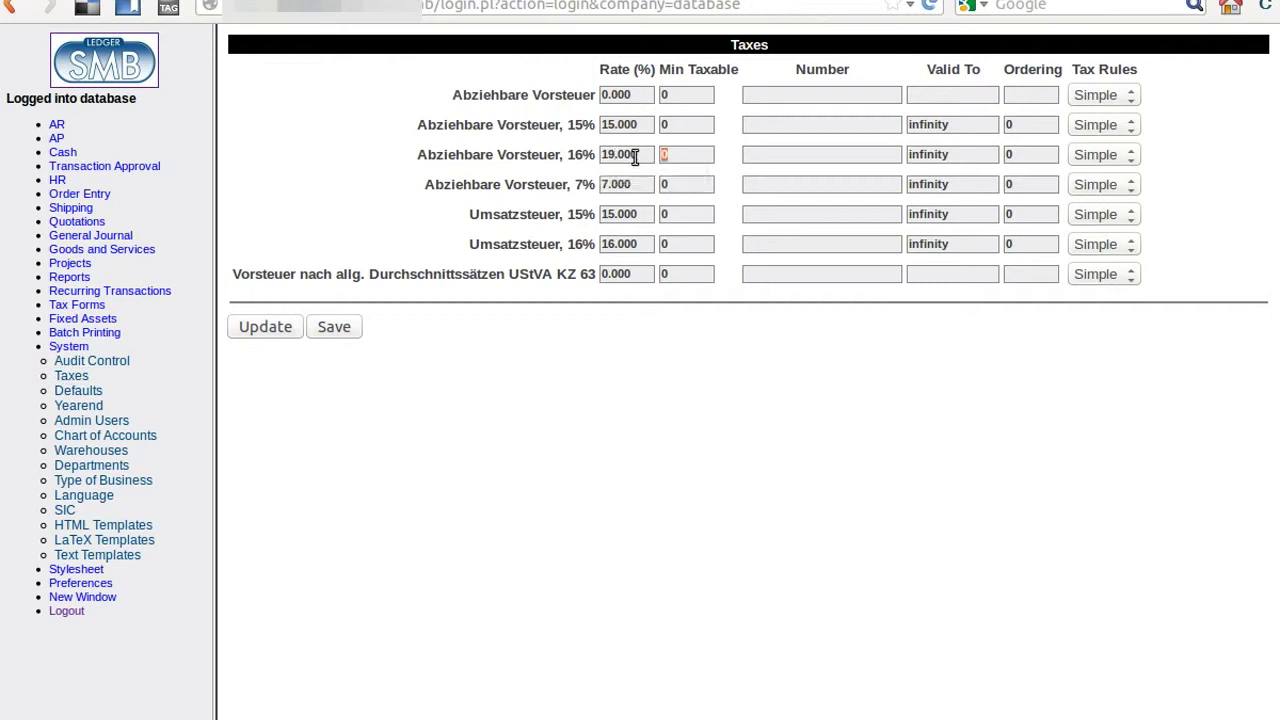
Step: Set Umsatzsteuer 15% to 7.000 and Umsatzsteuer 16% to 19.000, then save the tax table
{"action": "left_click", "coordinate": [613, 216]}
{"action": "key", "text": "BackSpace"}
{"action": "key", "text": "BackSpace"}
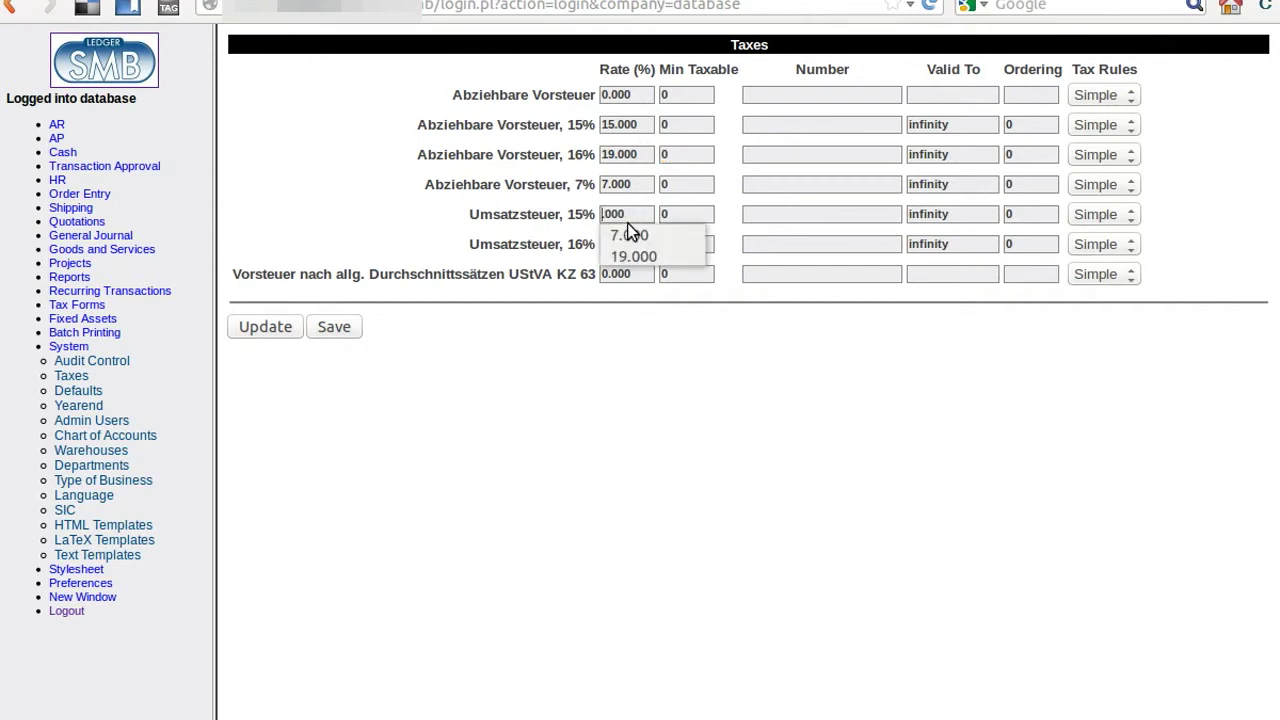
{"action": "left_click", "coordinate": [630, 235]}
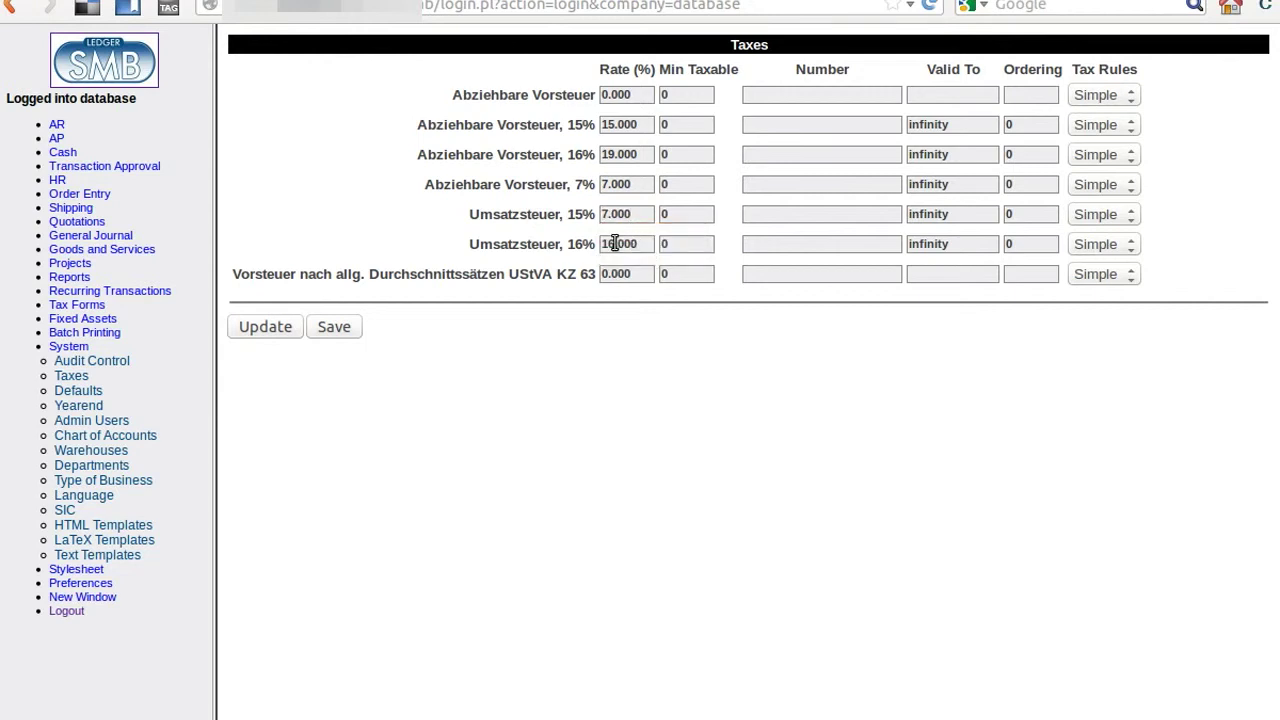
{"action": "left_click", "coordinate": [615, 244]}
{"action": "key", "text": "BackSpace"}
{"action": "type", "text": "9"}
{"action": "key", "text": "Tab"}
{"action": "left_click", "coordinate": [335, 331]}
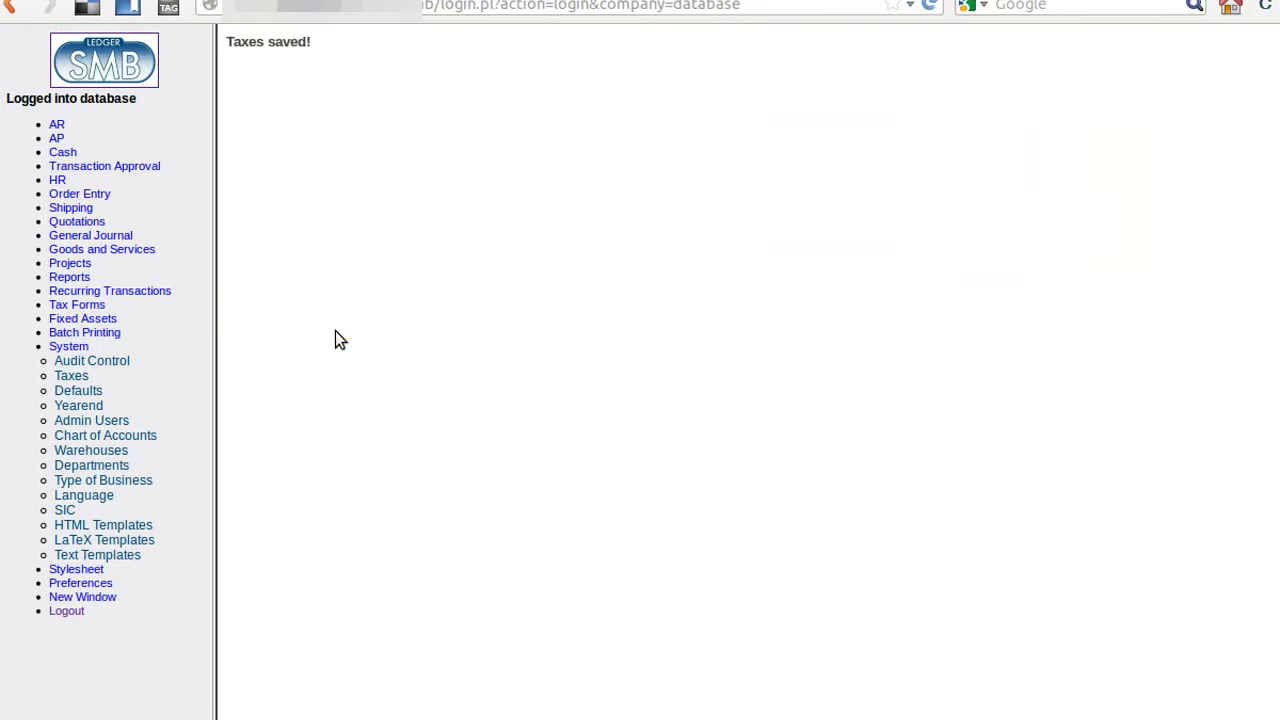
Step: List all accounts in the chart and open account 1571 for editing
{"action": "left_click", "coordinate": [150, 438]}
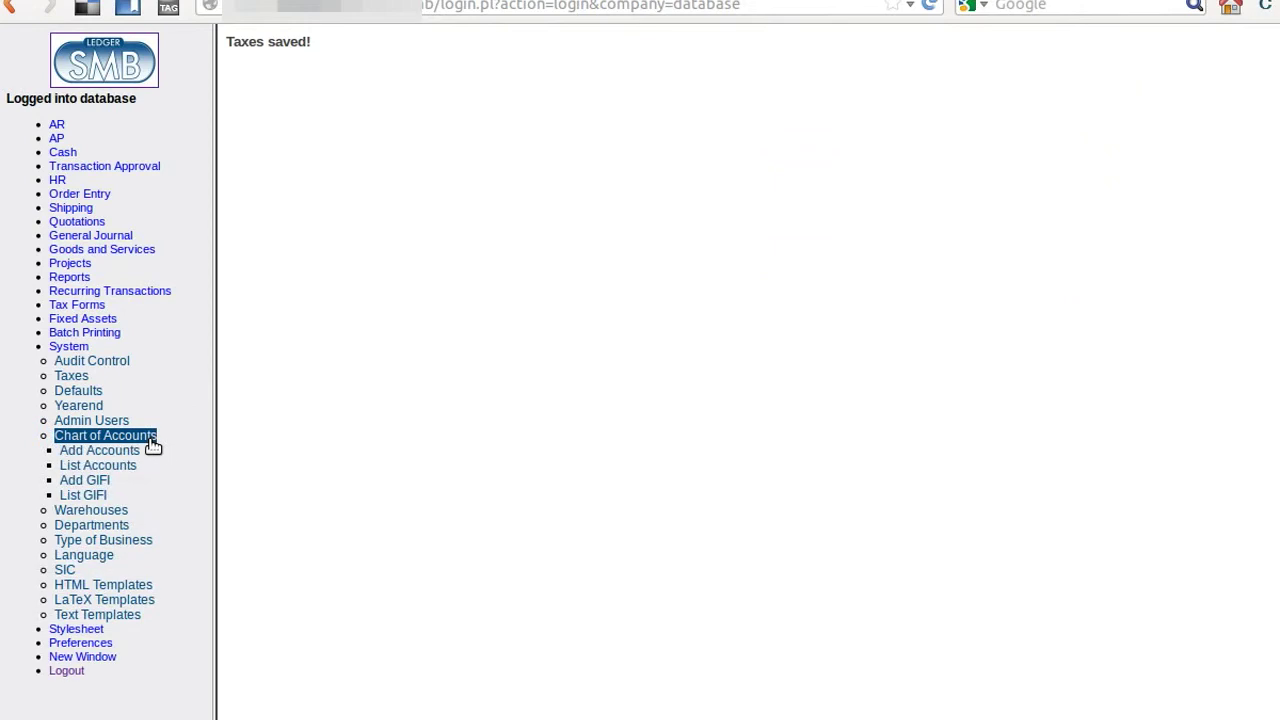
{"action": "left_click", "coordinate": [121, 467]}
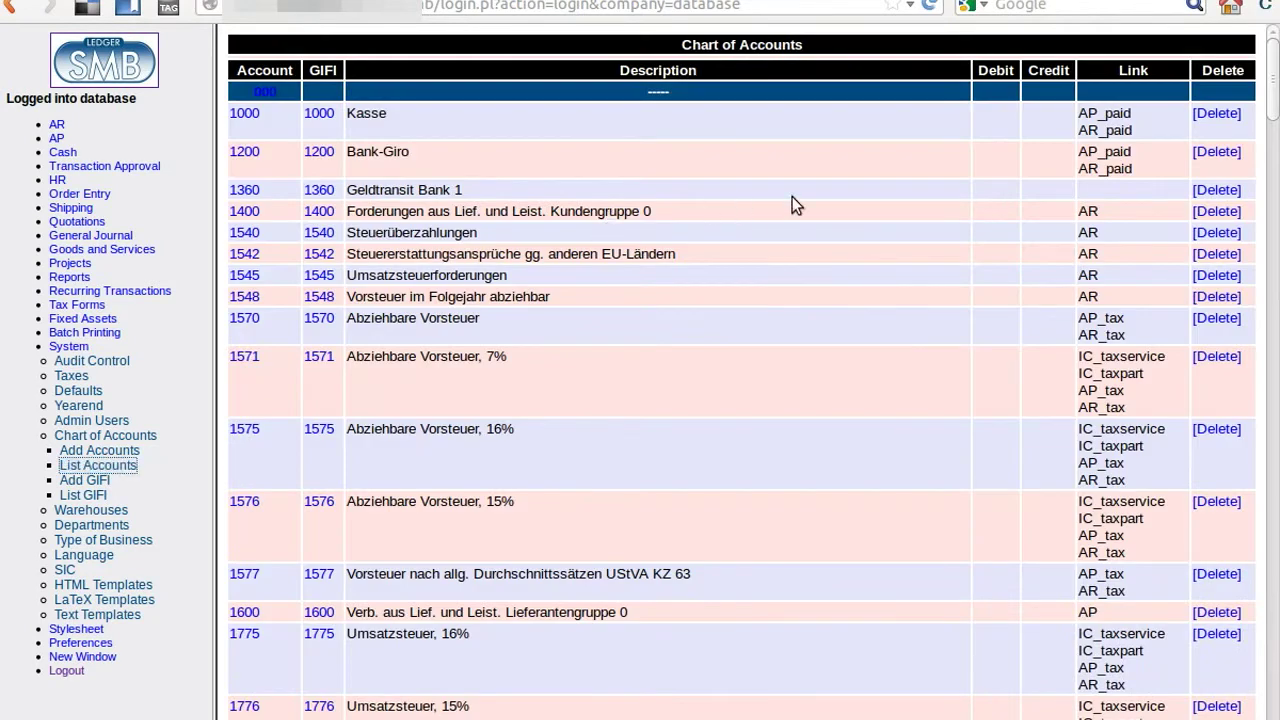
{"action": "left_click_drag", "start_coordinate": [1277, 100], "coordinate": [1277, 112]}
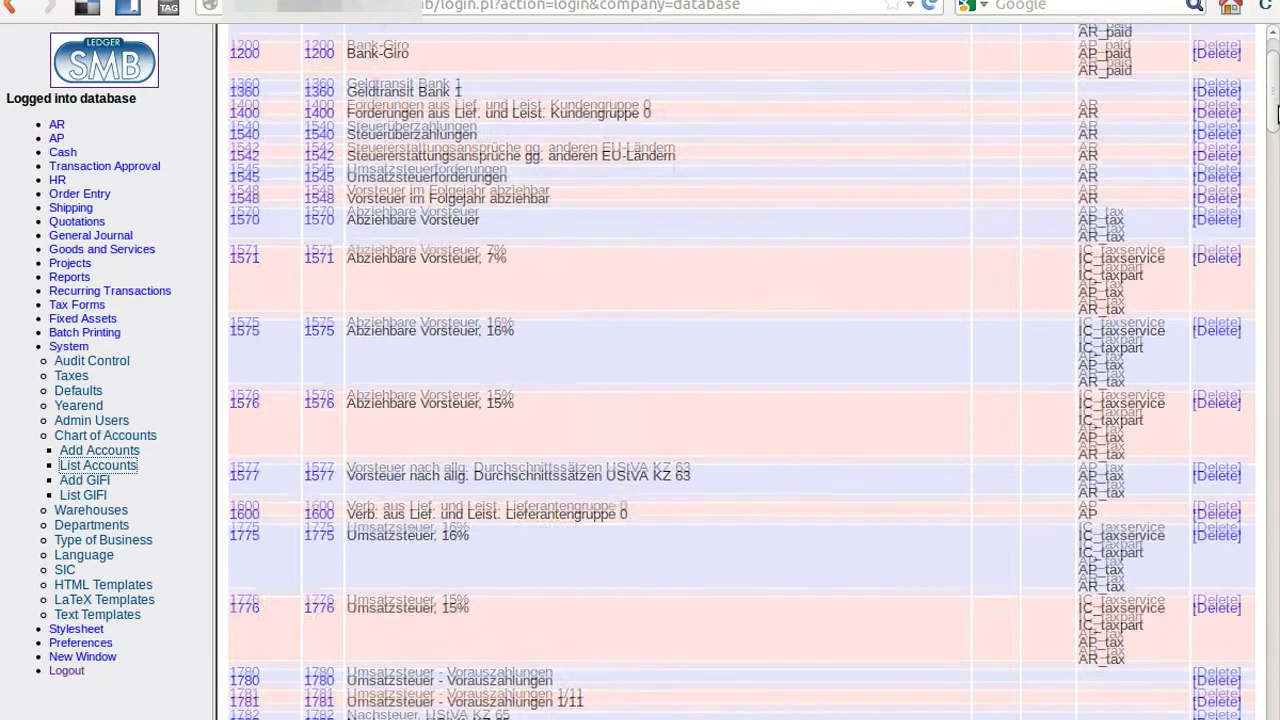
{"action": "left_click", "coordinate": [257, 250]}
{"action": "left_click", "coordinate": [252, 250]}
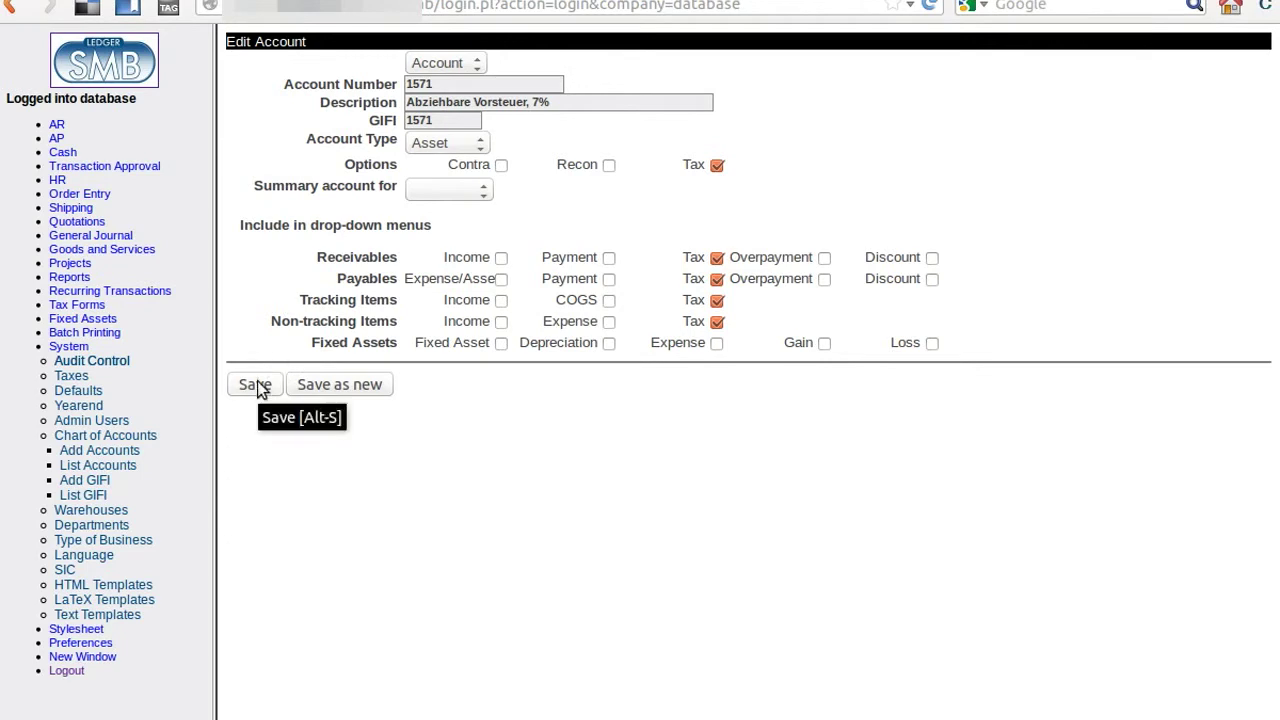
Step: Change account 1575's description to 'Abziehbare Vorsteuer, 19%', save, and return to the accounts list
{"action": "left_click", "coordinate": [12, 6]}
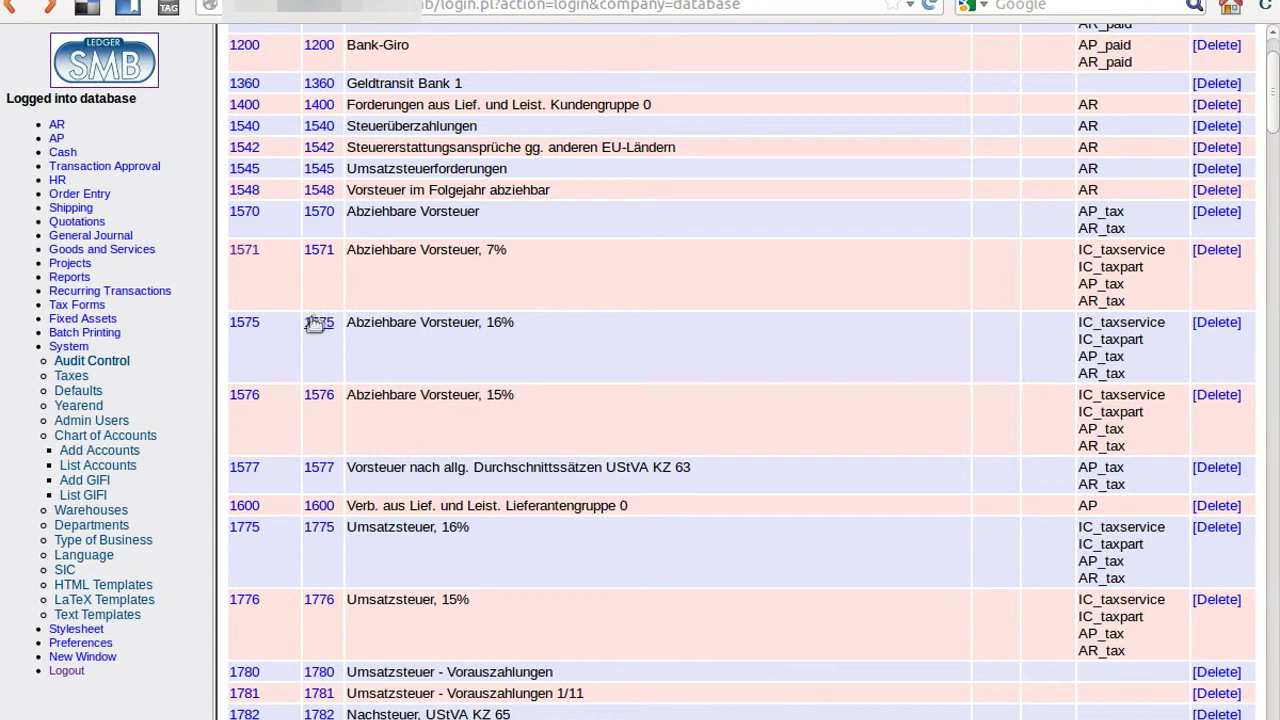
{"action": "left_click", "coordinate": [245, 323]}
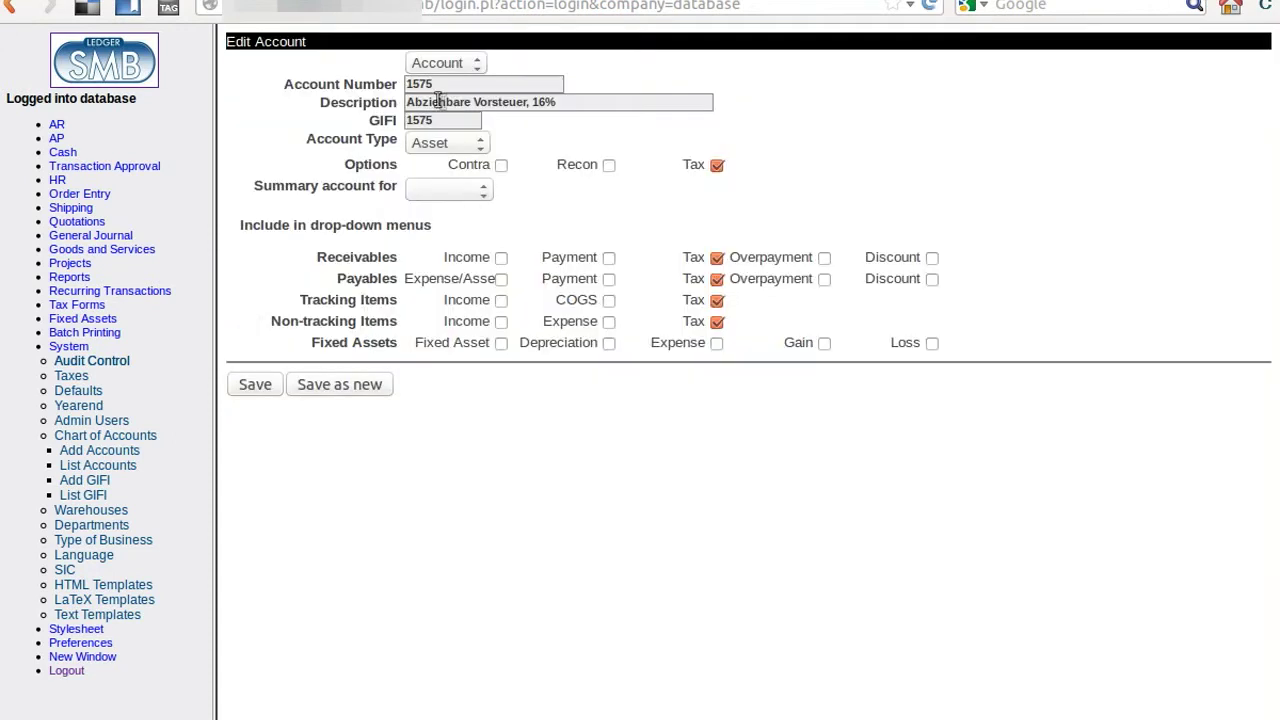
{"action": "left_click", "coordinate": [547, 102]}
{"action": "key", "text": "BackSpace"}
{"action": "type", "text": "9"}
{"action": "key", "text": "Tab"}
{"action": "key", "text": "Tab"}
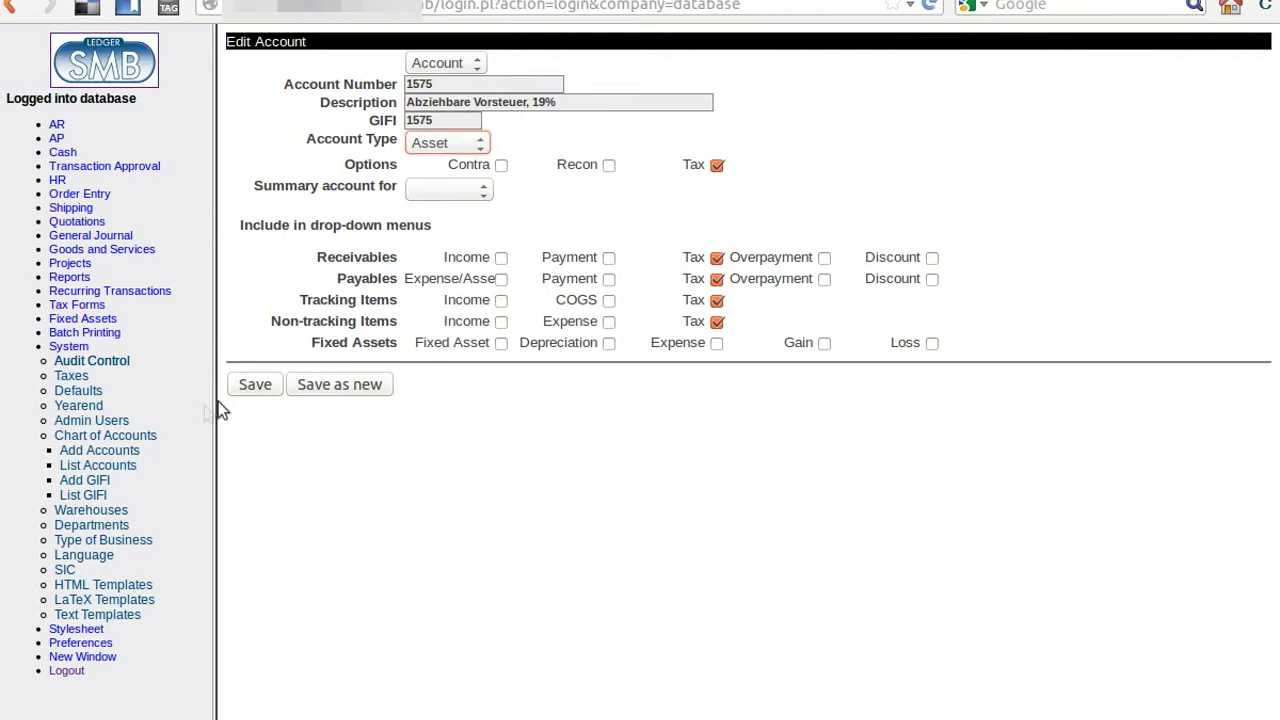
{"action": "left_click", "coordinate": [248, 386]}
{"action": "left_click", "coordinate": [13, 10]}
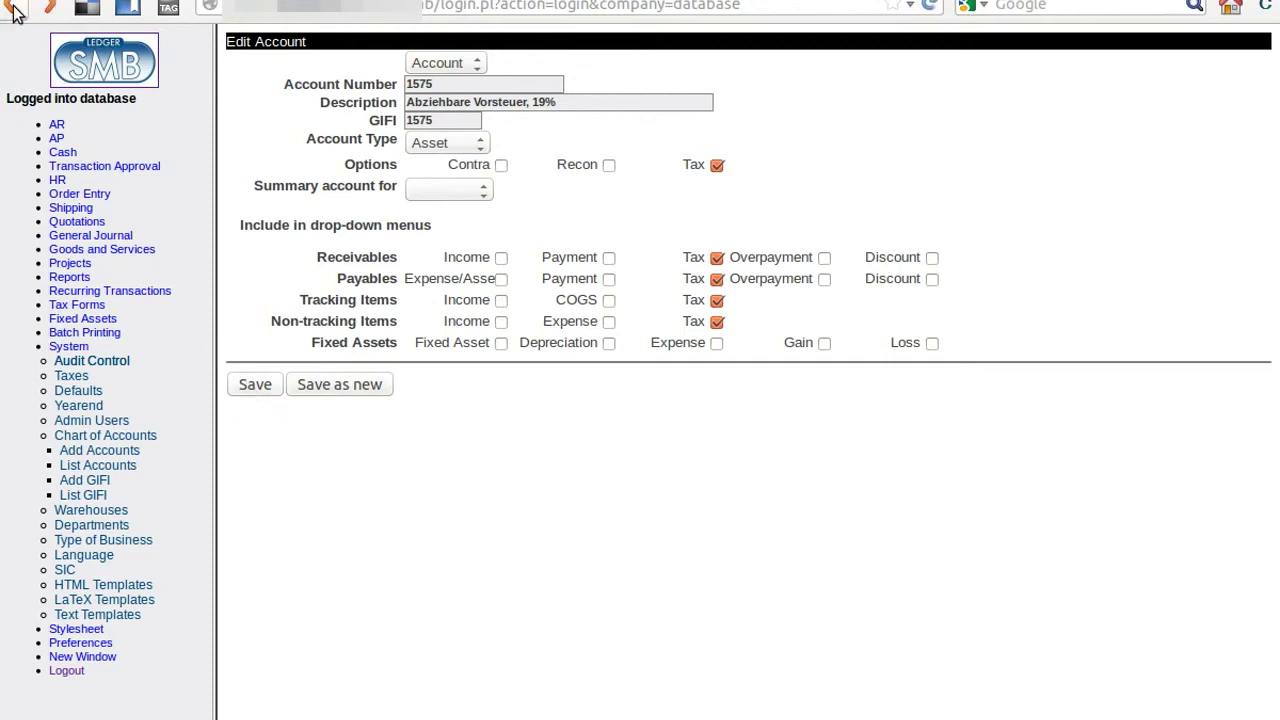
{"action": "left_click", "coordinate": [13, 10]}
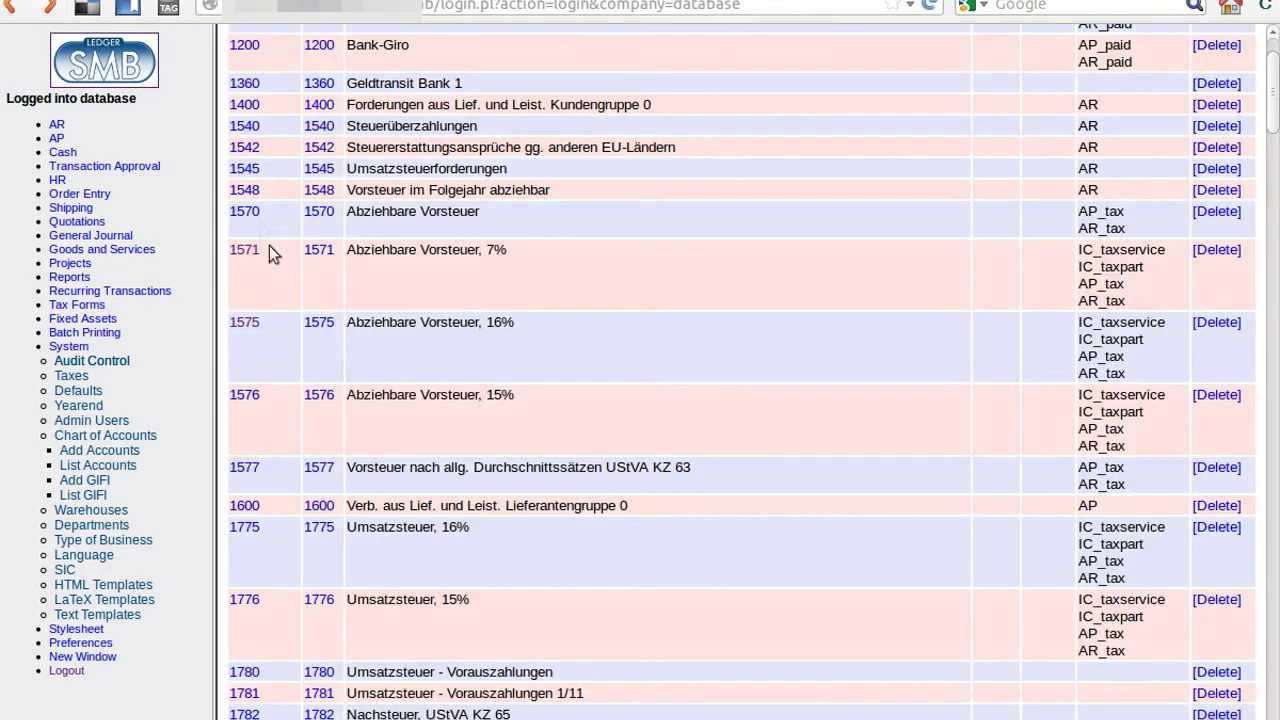
Step: Change GIFI 1575's description to 'Abziehbare Vorsteuer, 19%', save, and reload the accounts list
{"action": "left_click", "coordinate": [318, 323]}
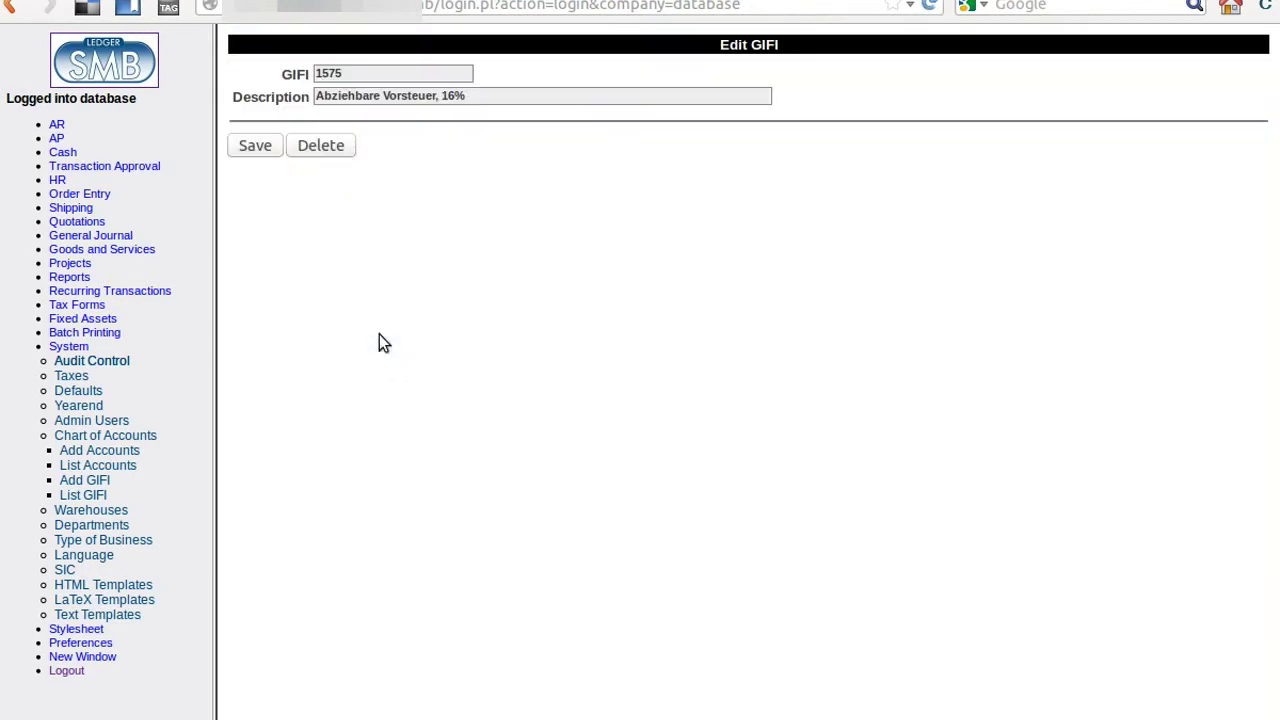
{"action": "left_click", "coordinate": [456, 97]}
{"action": "key", "text": "BackSpace"}
{"action": "type", "text": "9"}
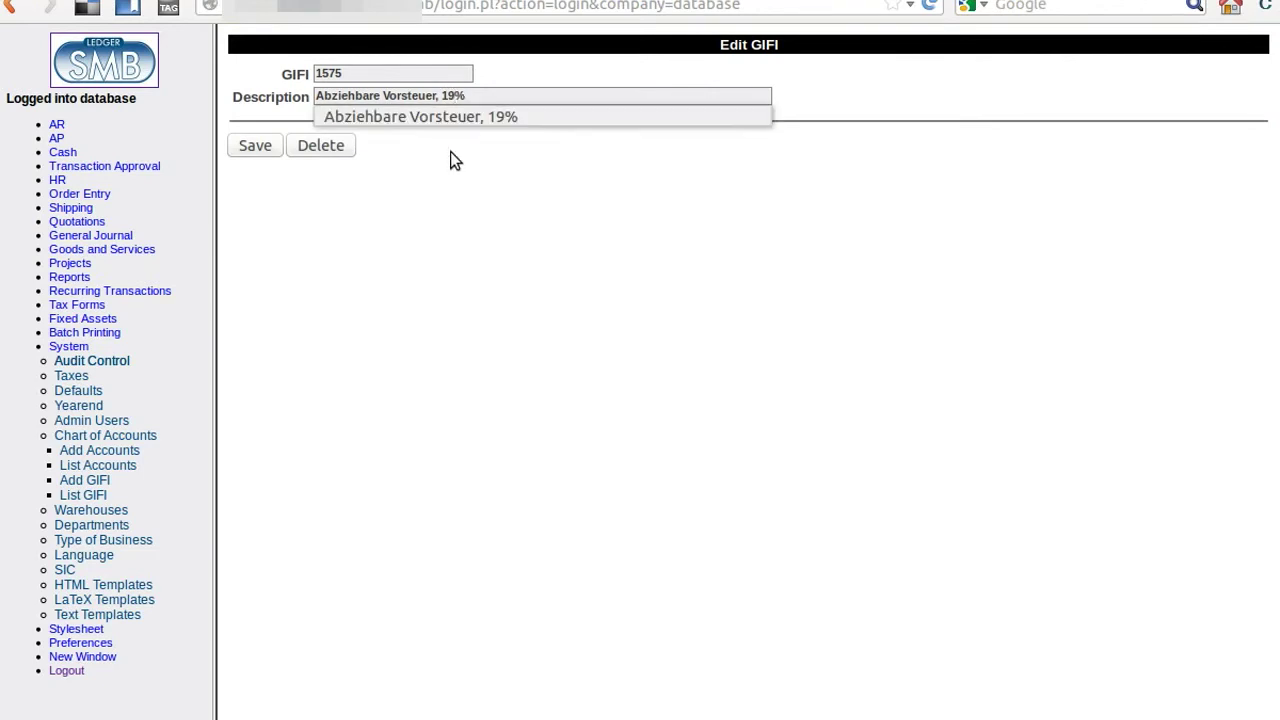
{"action": "left_click", "coordinate": [257, 145]}
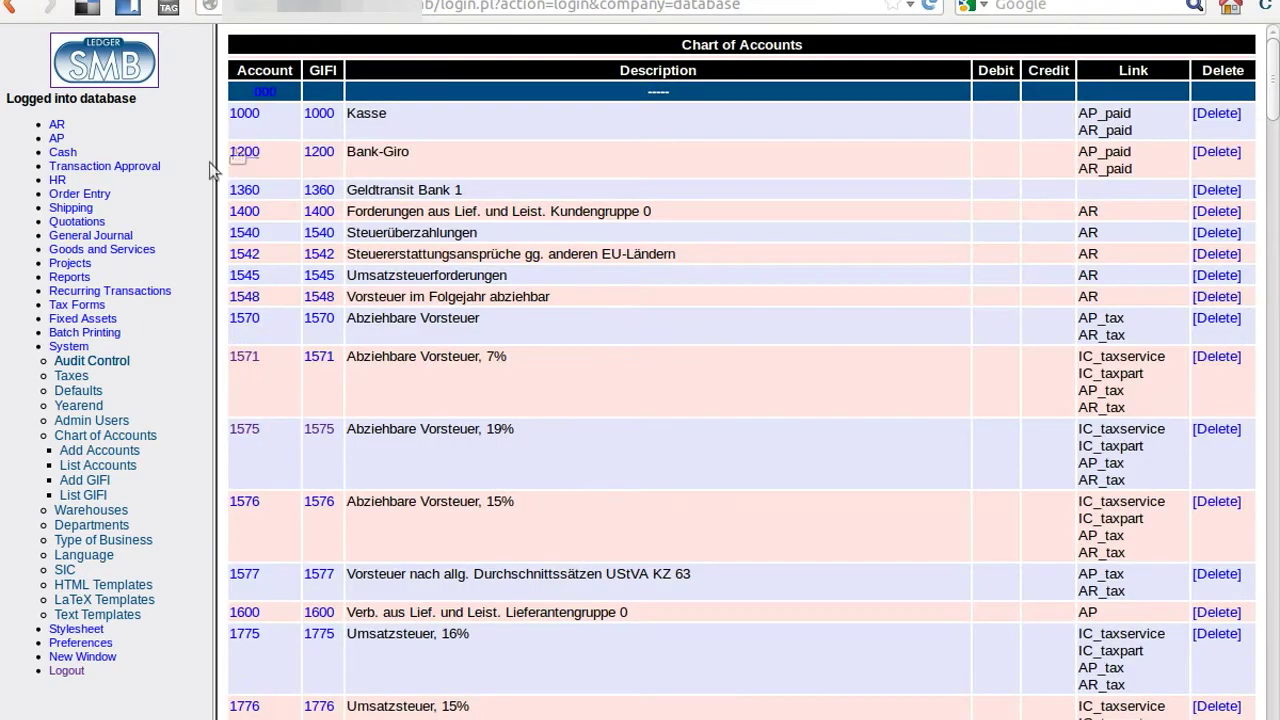
{"action": "left_click", "coordinate": [128, 465]}
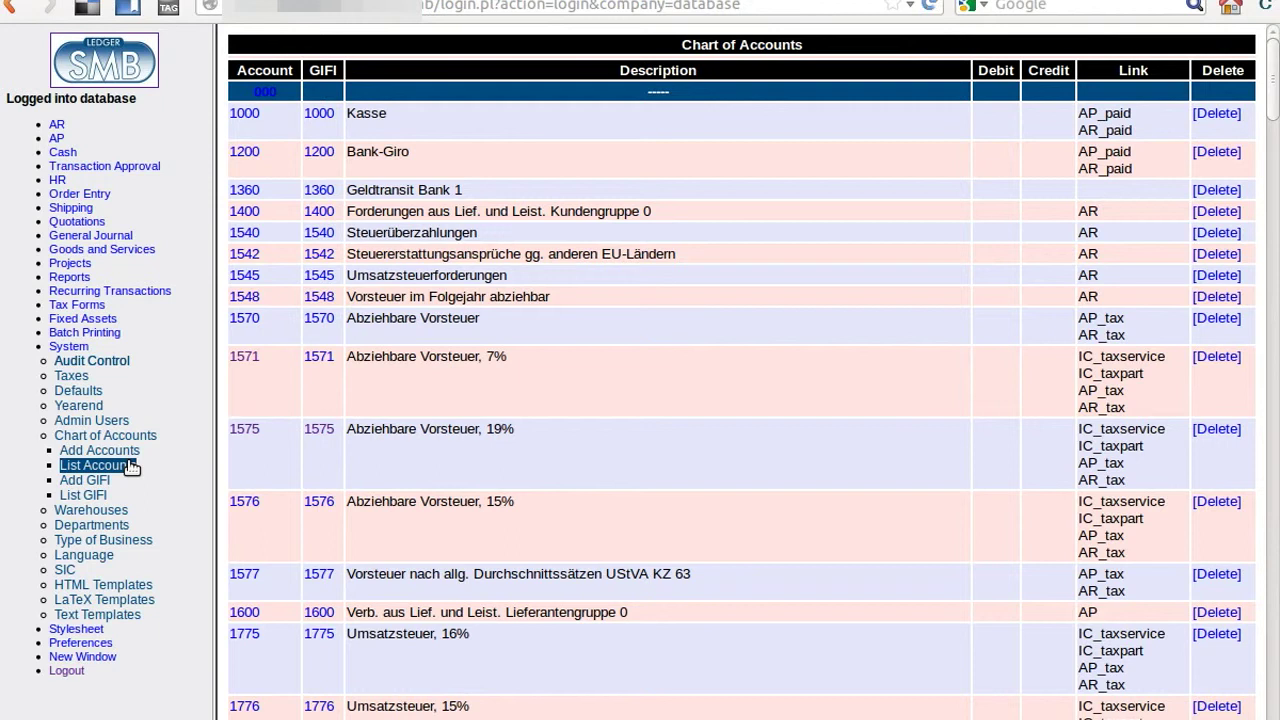
{"action": "left_click_drag", "start_coordinate": [482, 432], "coordinate": [527, 440]}
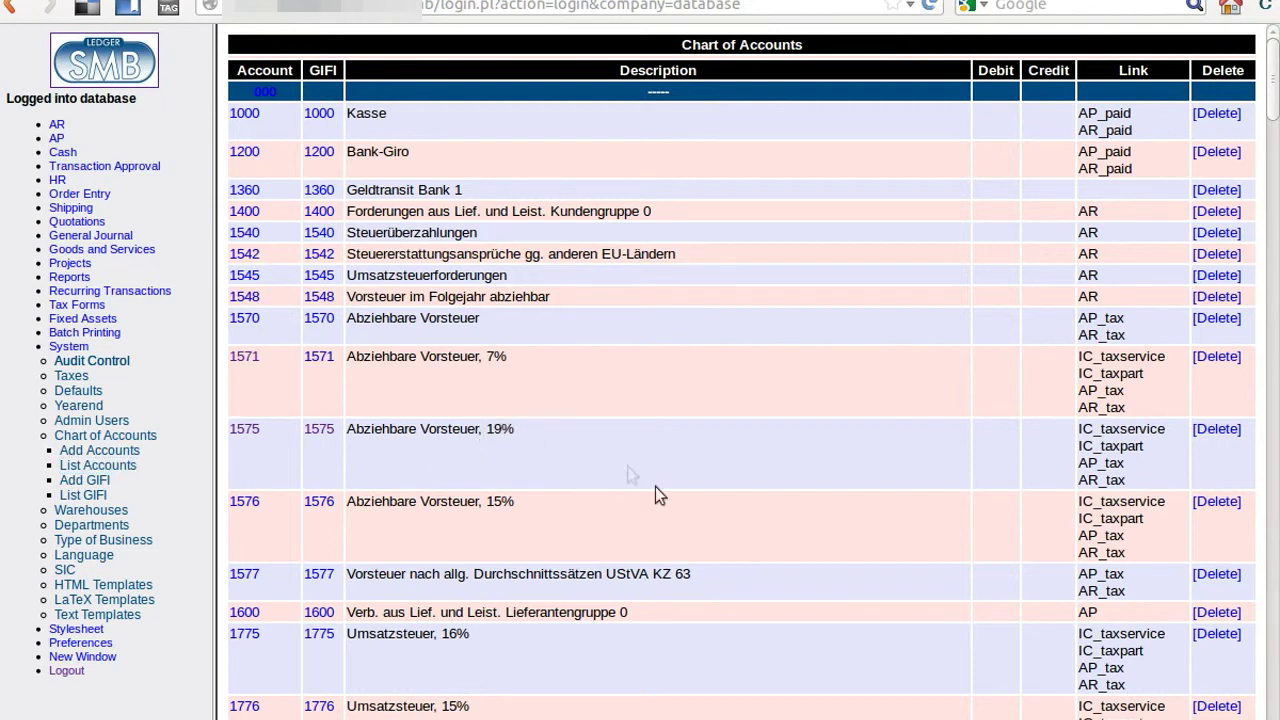
Step: Edit GIFI 1775's description from 'Umsatzsteuer, 16%' to 'Umsatzsteuer, 19%' and save it
{"action": "left_click_drag", "start_coordinate": [1276, 90], "coordinate": [1275, 137]}
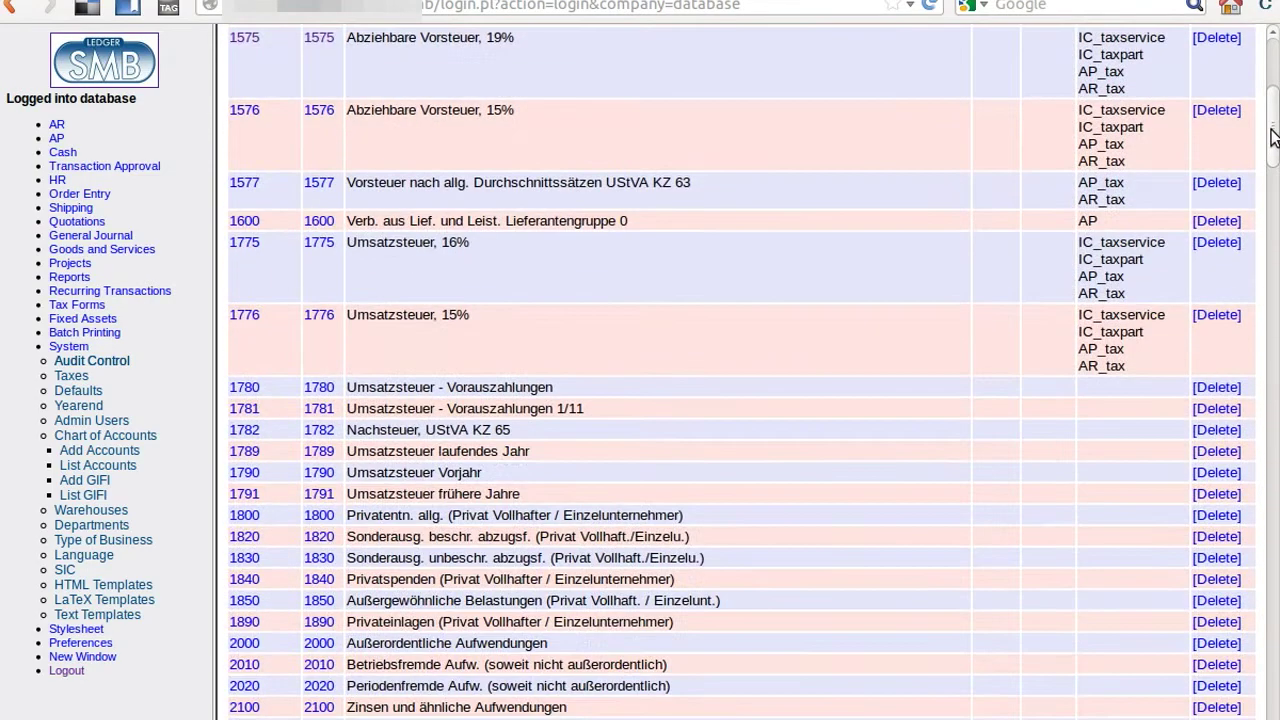
{"action": "left_click", "coordinate": [319, 245]}
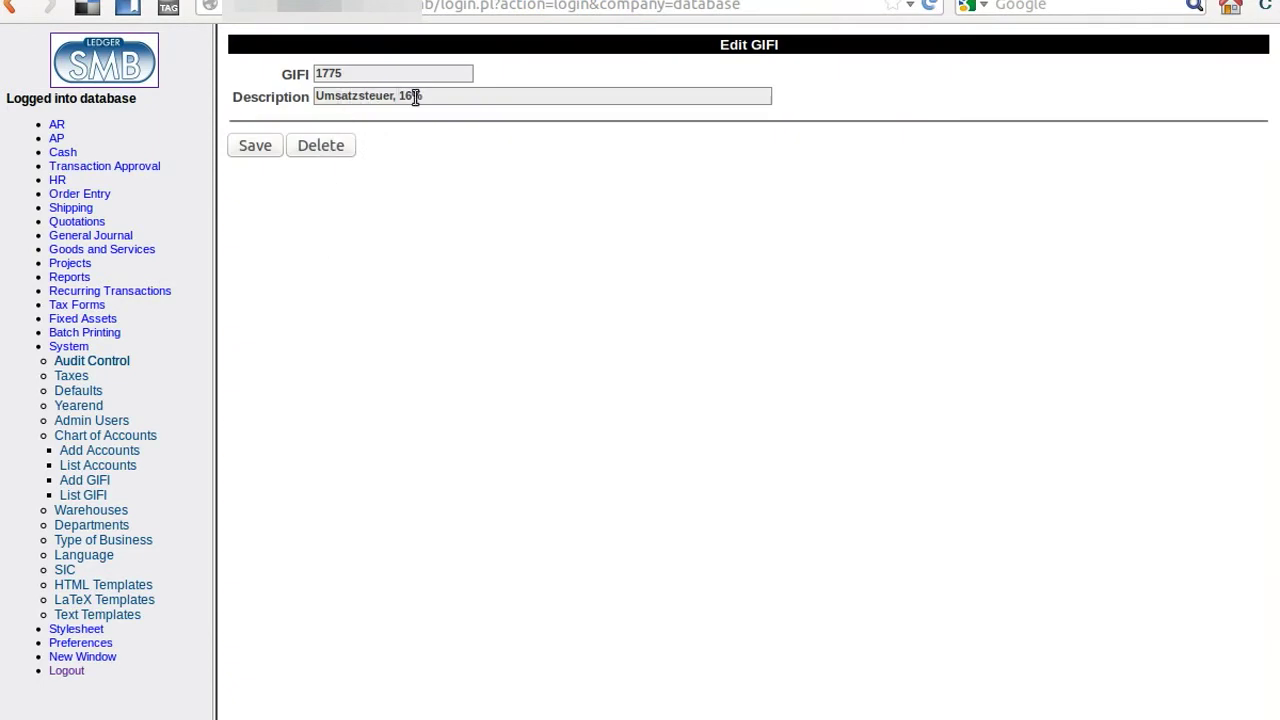
{"action": "left_click", "coordinate": [415, 97]}
{"action": "key", "text": "BackSpace"}
{"action": "key", "text": "BackSpace"}
{"action": "type", "text": "9%"}
{"action": "left_click", "coordinate": [253, 145]}
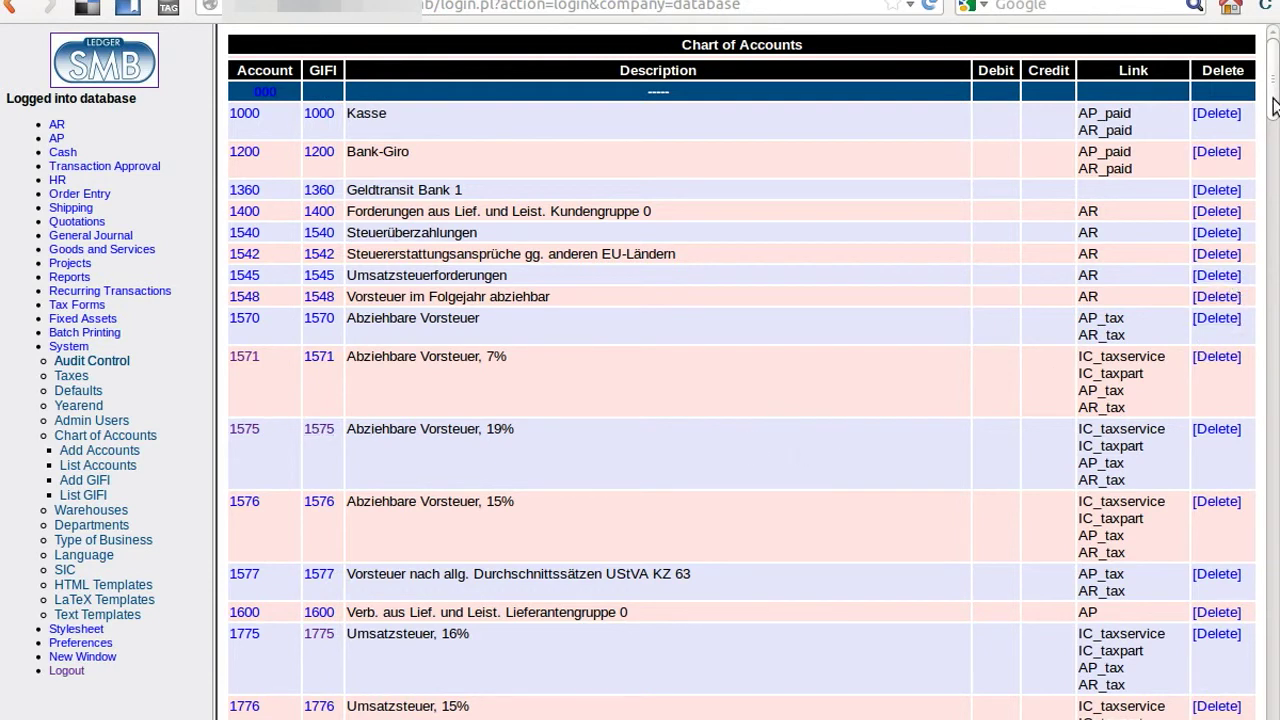
Step: Set account 1775's description to 'Umsatzsteuer, 19%' from the suggestion, save, and relist the accounts
{"action": "scroll", "coordinate": [1272, 124], "scroll_direction": "down", "scroll_amount": 3}
{"action": "scroll", "coordinate": [1274, 132], "scroll_direction": "down", "scroll_amount": 2}
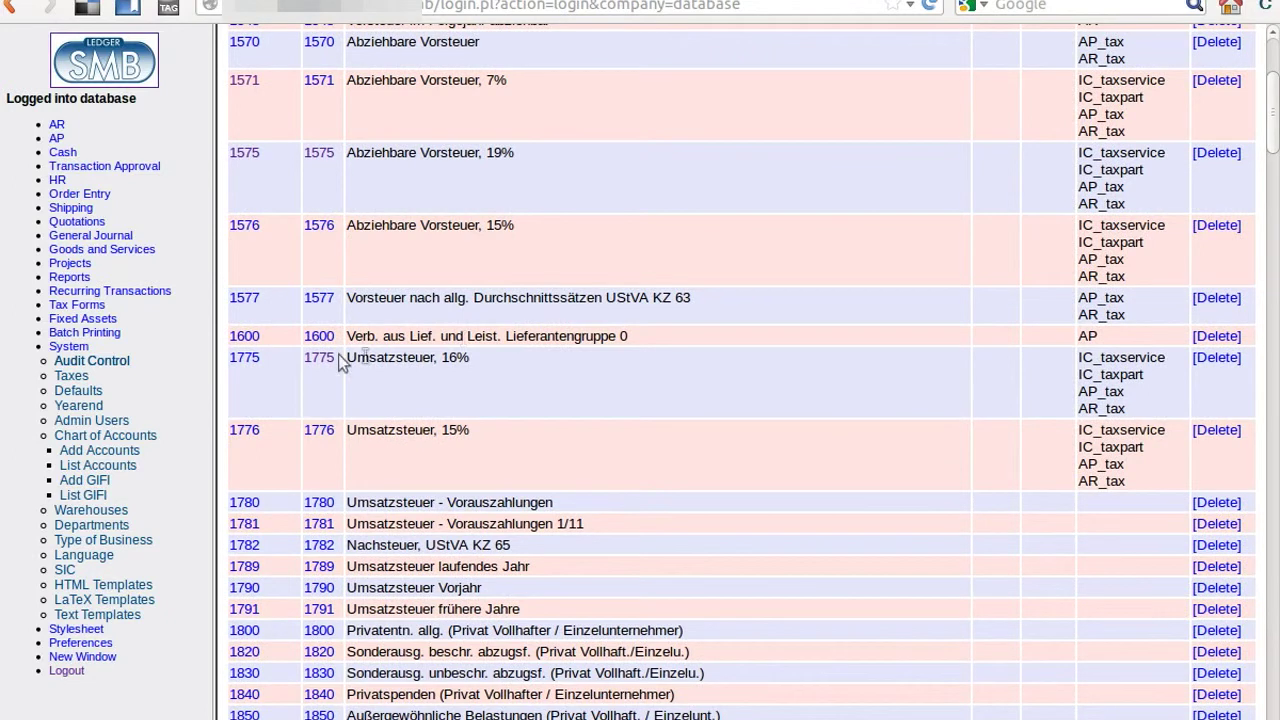
{"action": "left_click", "coordinate": [245, 360]}
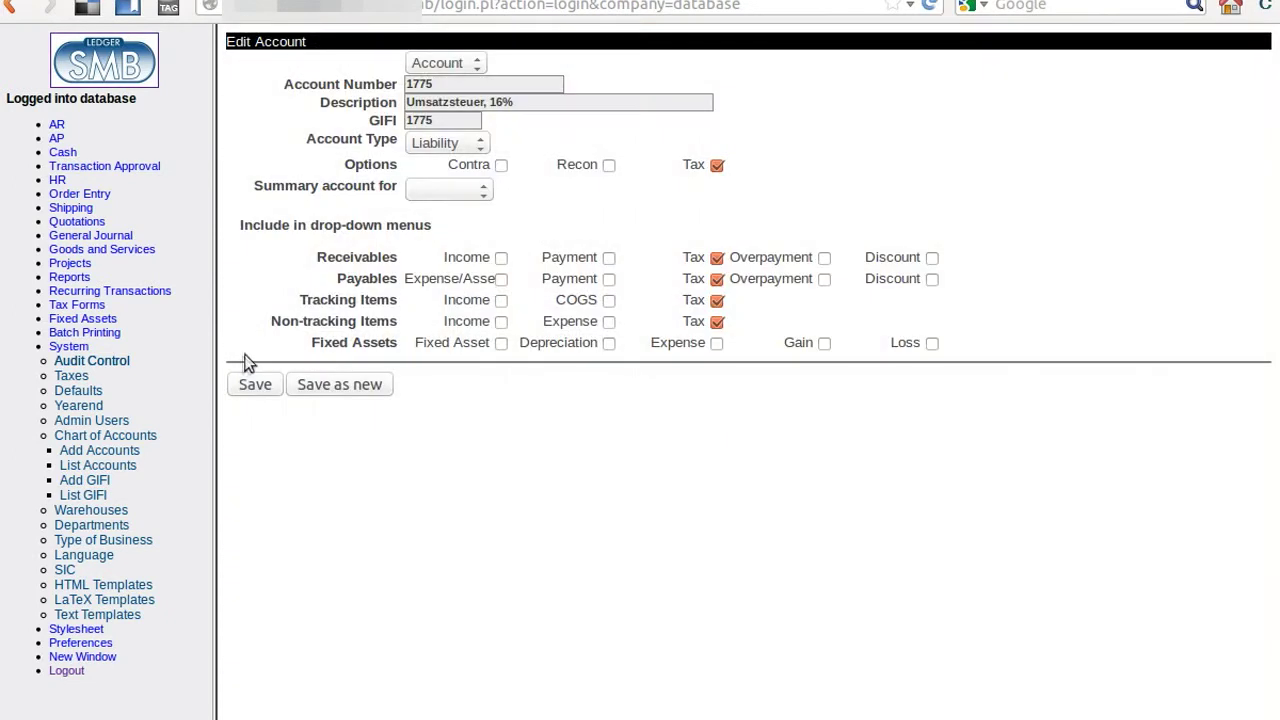
{"action": "left_click", "coordinate": [504, 106]}
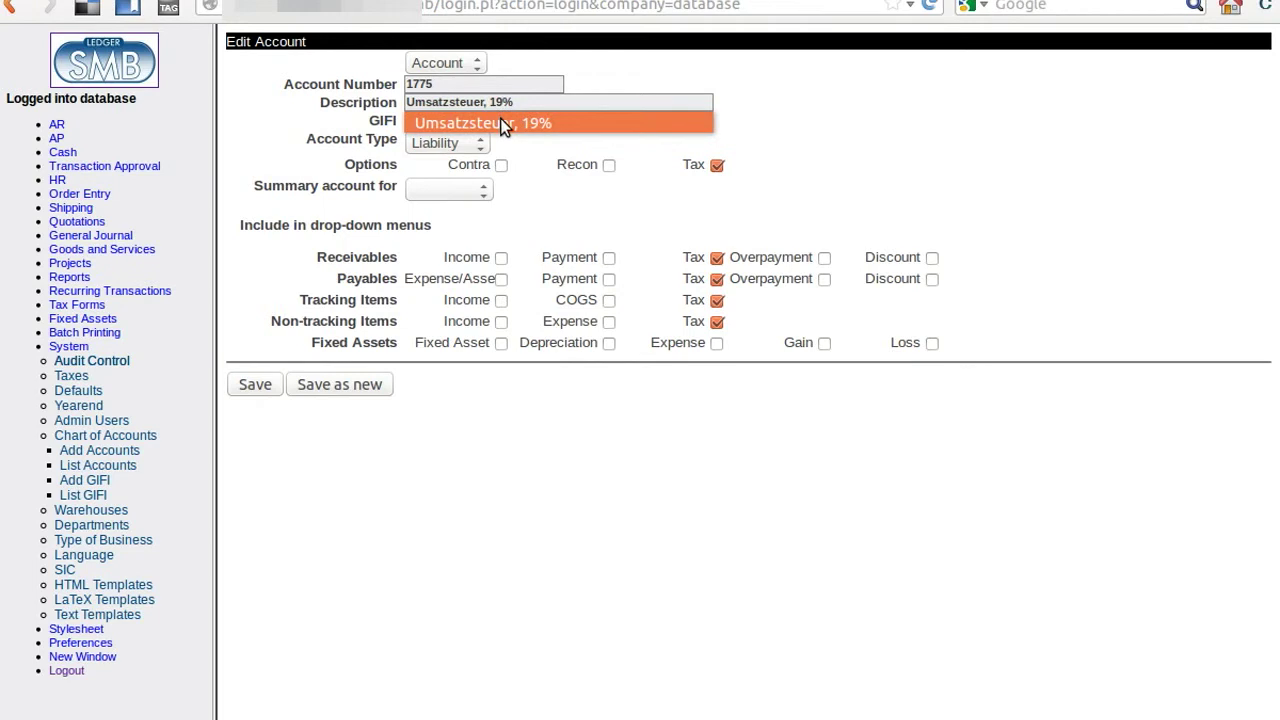
{"action": "left_click", "coordinate": [500, 120]}
{"action": "left_click", "coordinate": [262, 388]}
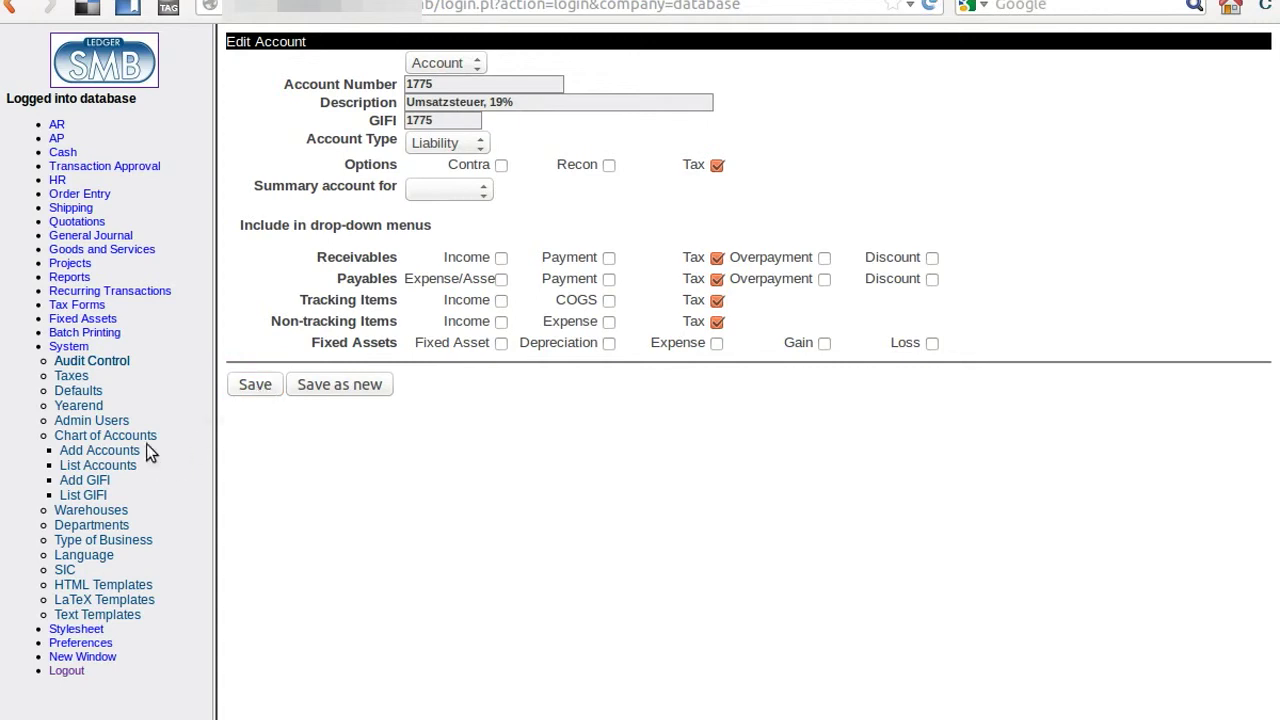
{"action": "double_click", "coordinate": [78, 390]}
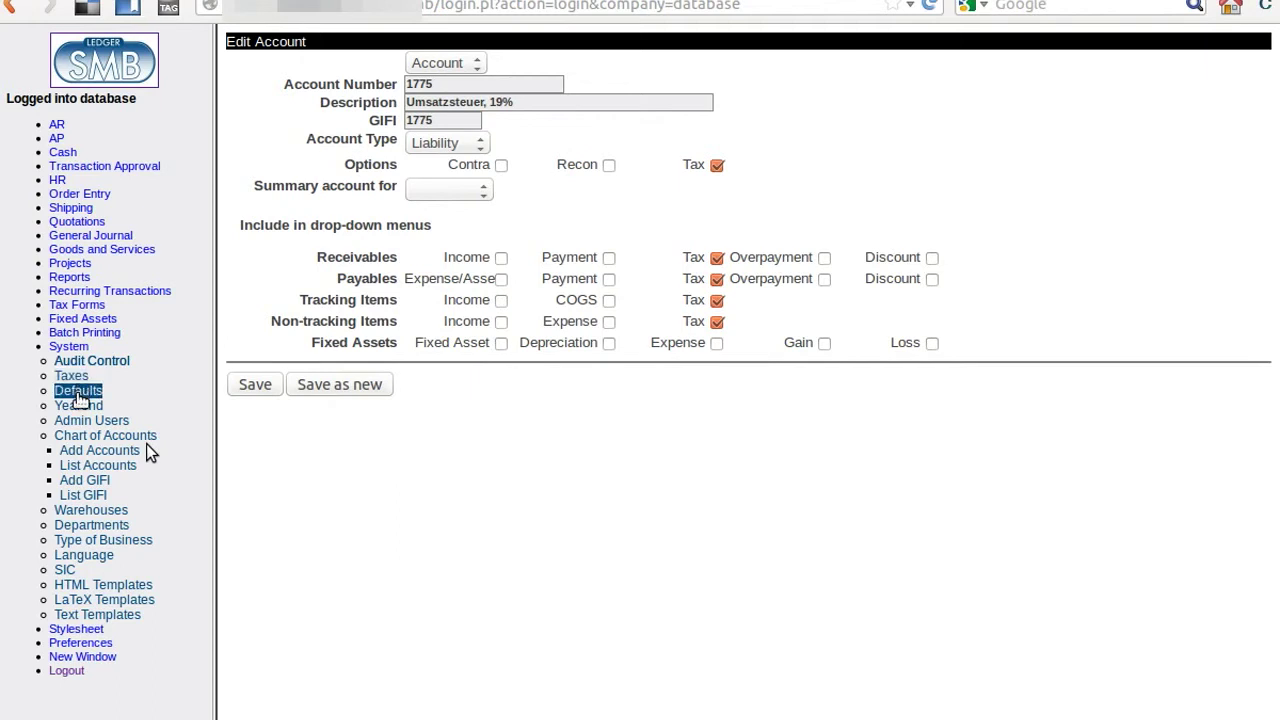
{"action": "left_click", "coordinate": [100, 465]}
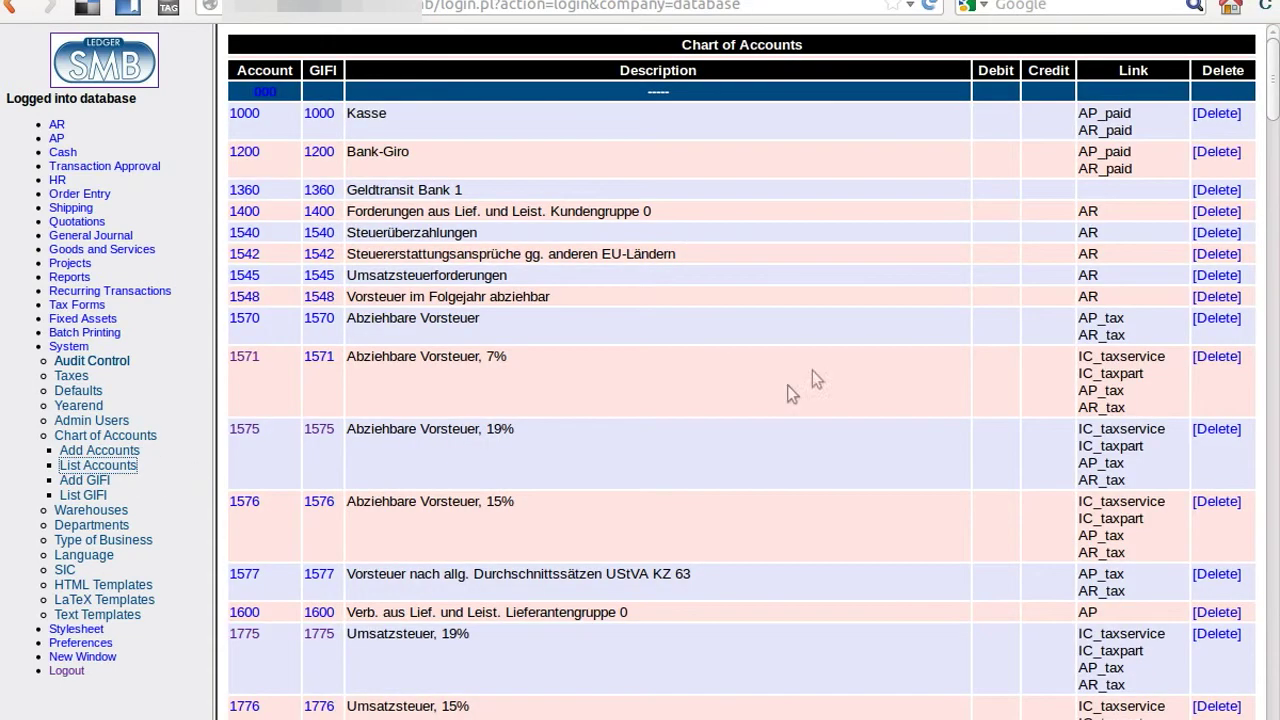
Step: Change account 1776's description to 'Umsatzsteuer, 7%', save, and return to the accounts list
{"action": "left_click_drag", "start_coordinate": [1272, 112], "coordinate": [1272, 163]}
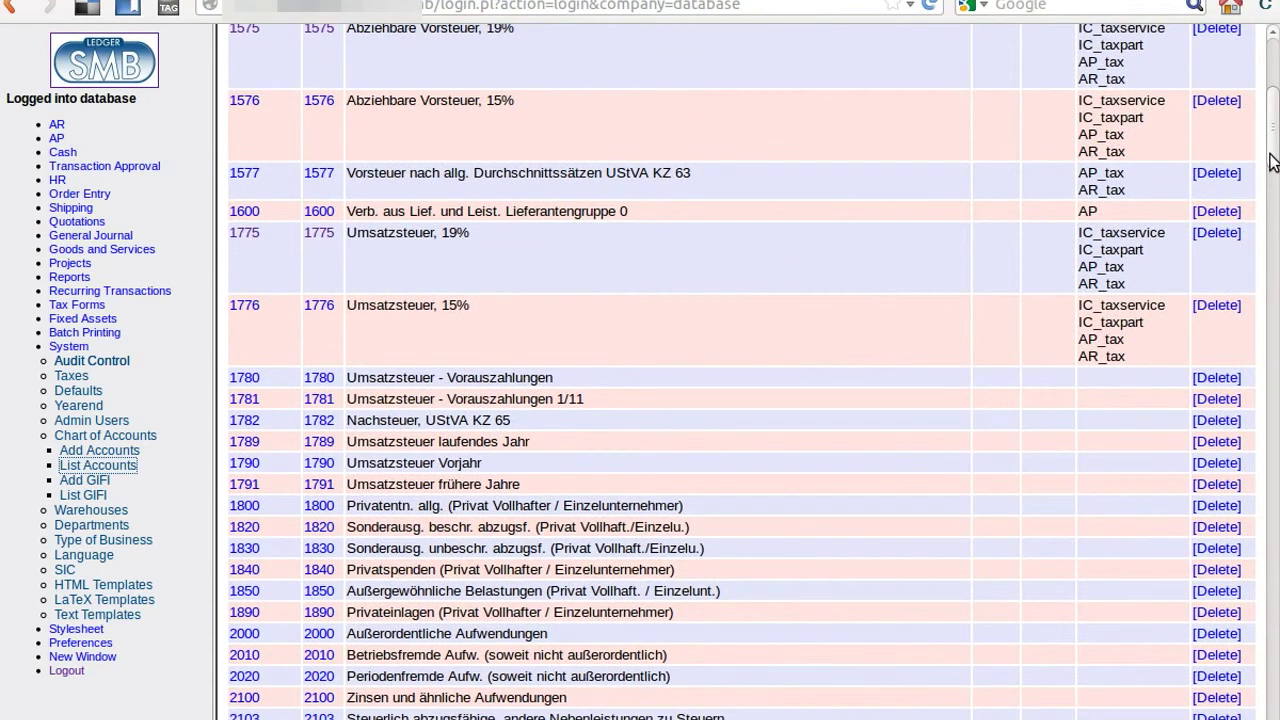
{"action": "left_click", "coordinate": [255, 307]}
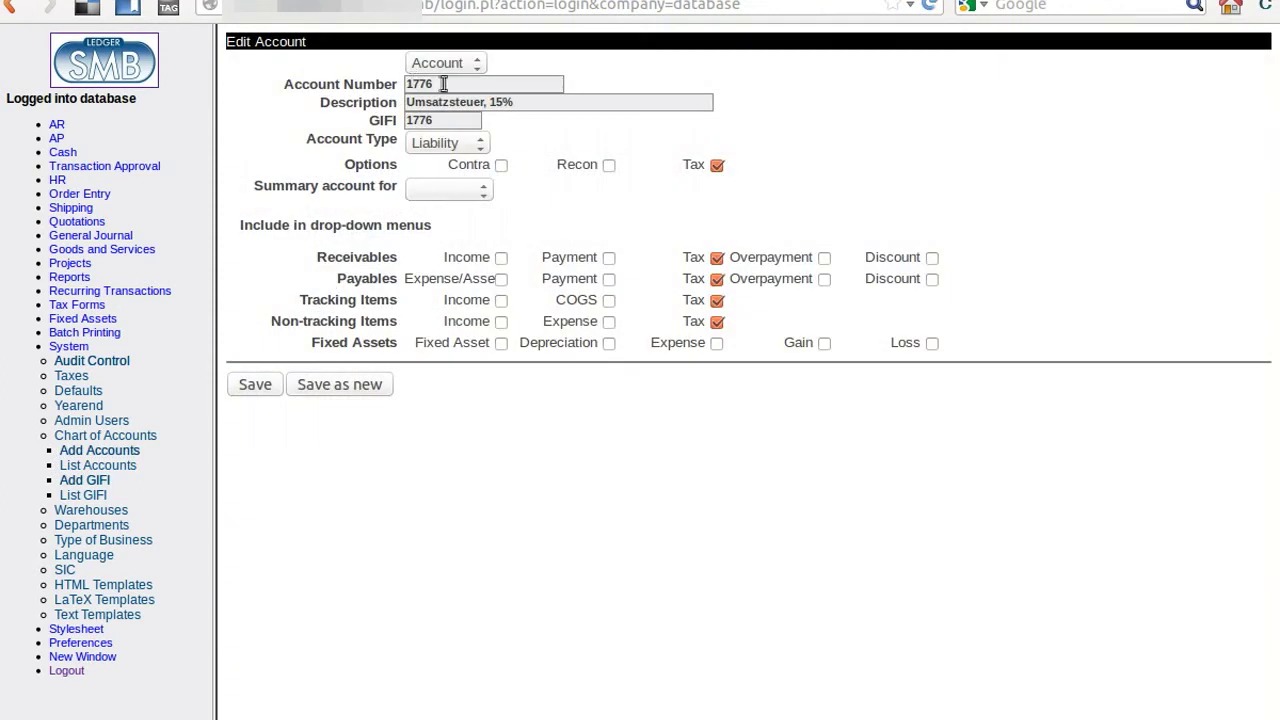
{"action": "left_click", "coordinate": [503, 104]}
{"action": "key", "text": "BackSpace"}
{"action": "key", "text": "BackSpace"}
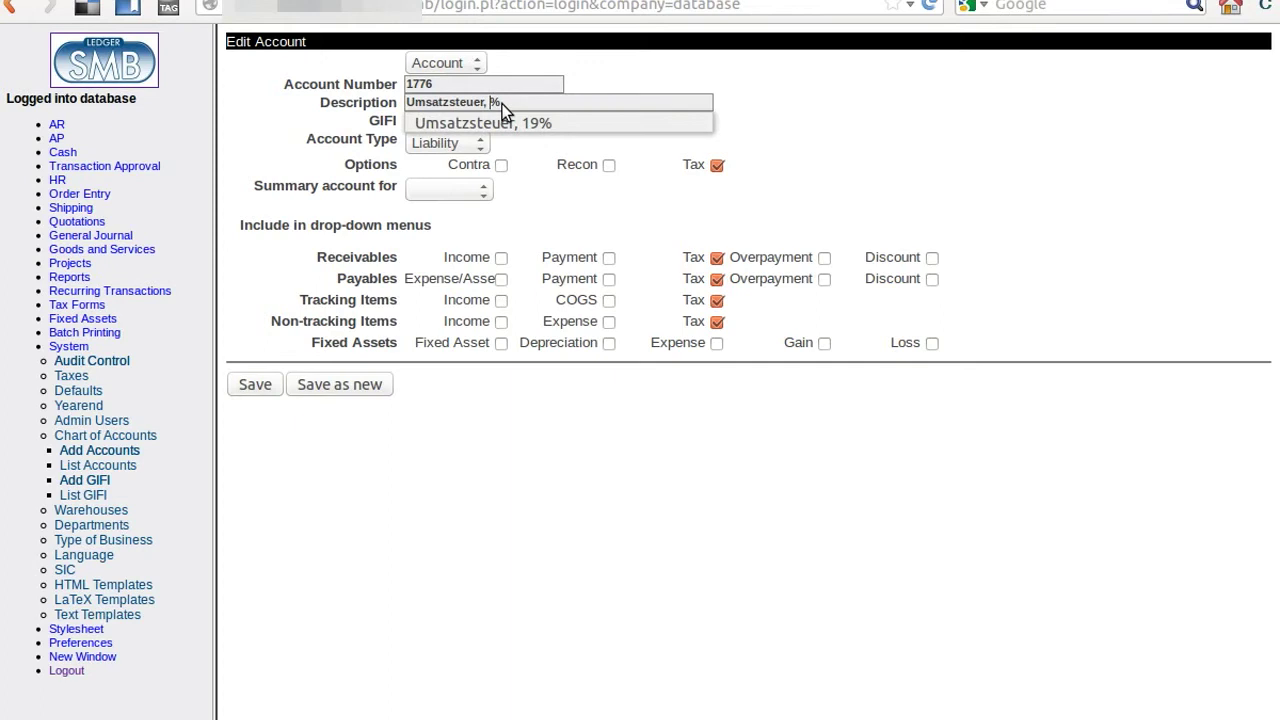
{"action": "type", "text": "7"}
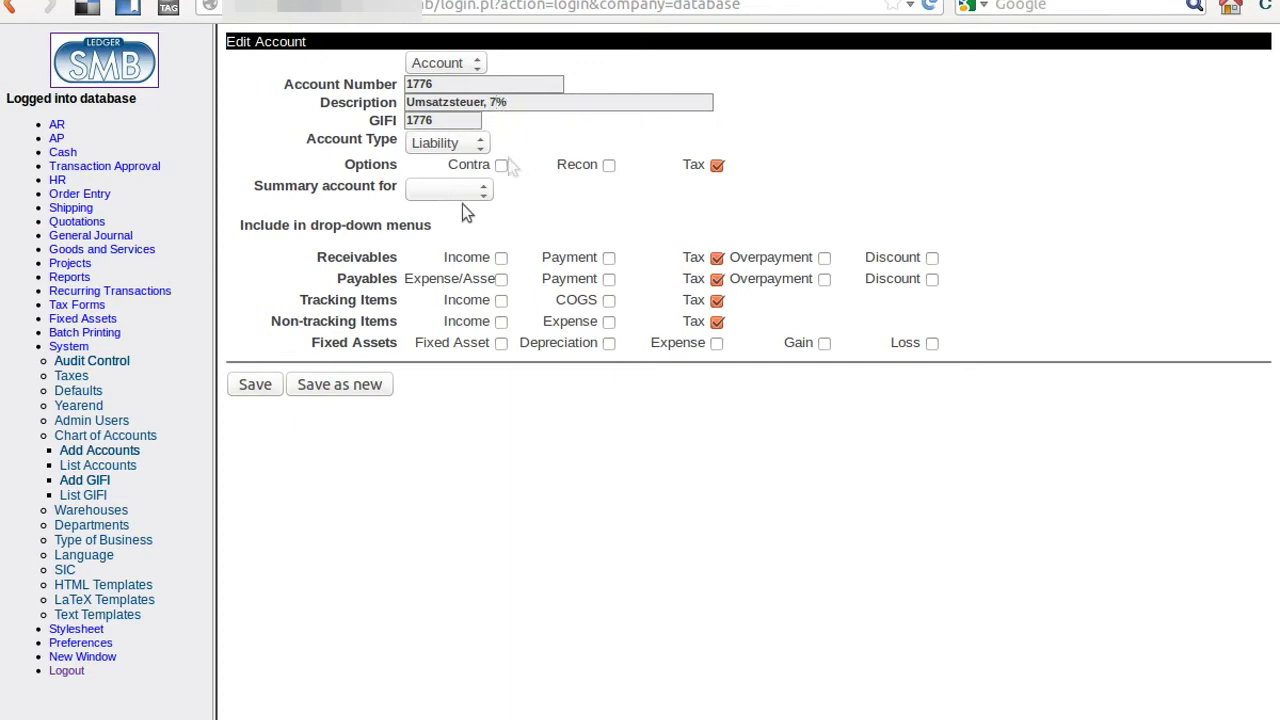
{"action": "left_click", "coordinate": [255, 385]}
{"action": "left_click", "coordinate": [12, 12]}
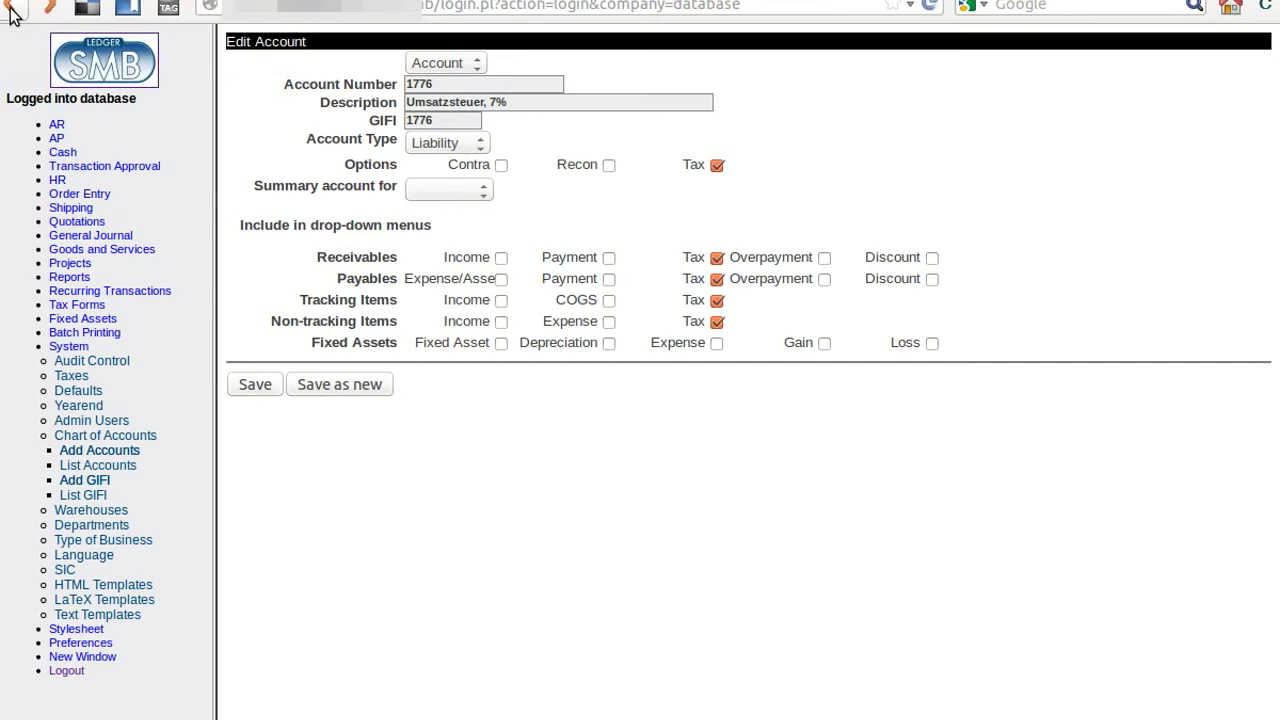
{"action": "left_click", "coordinate": [12, 12]}
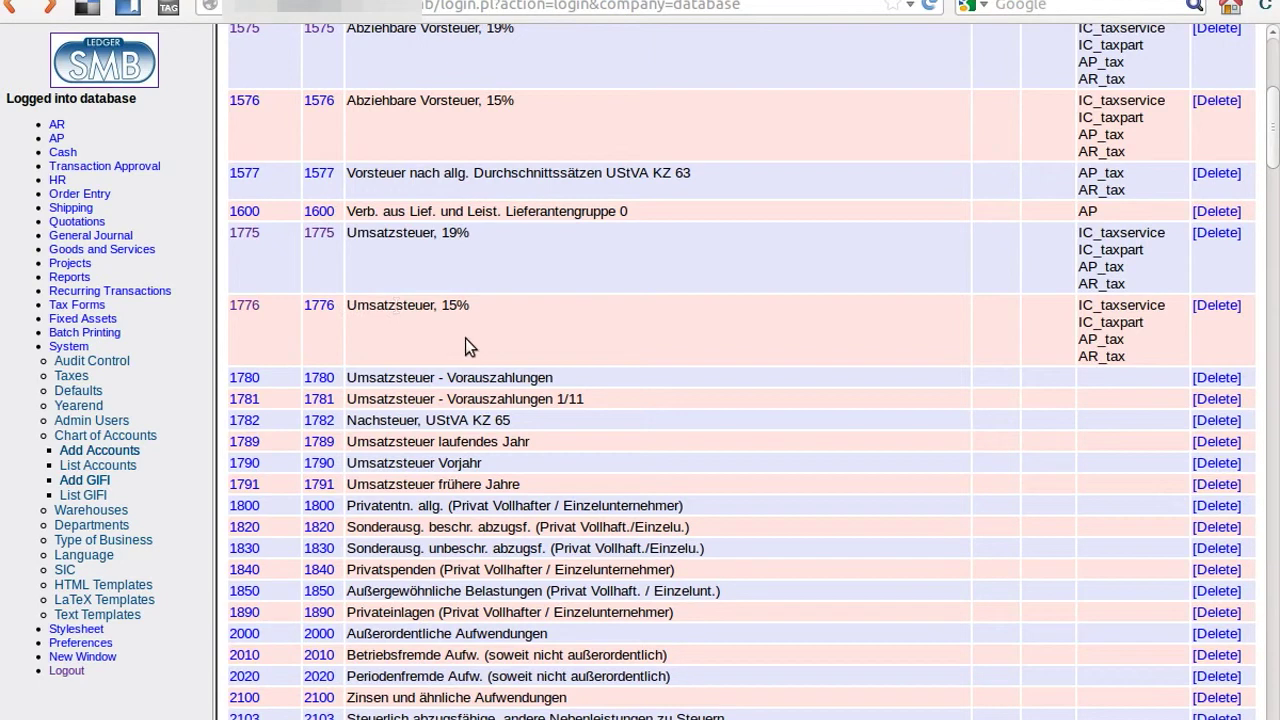
Step: Edit GIFI 1776's description to 'Umsatzsteuer, 7%' using the suggestion and save it
{"action": "left_click", "coordinate": [321, 308]}
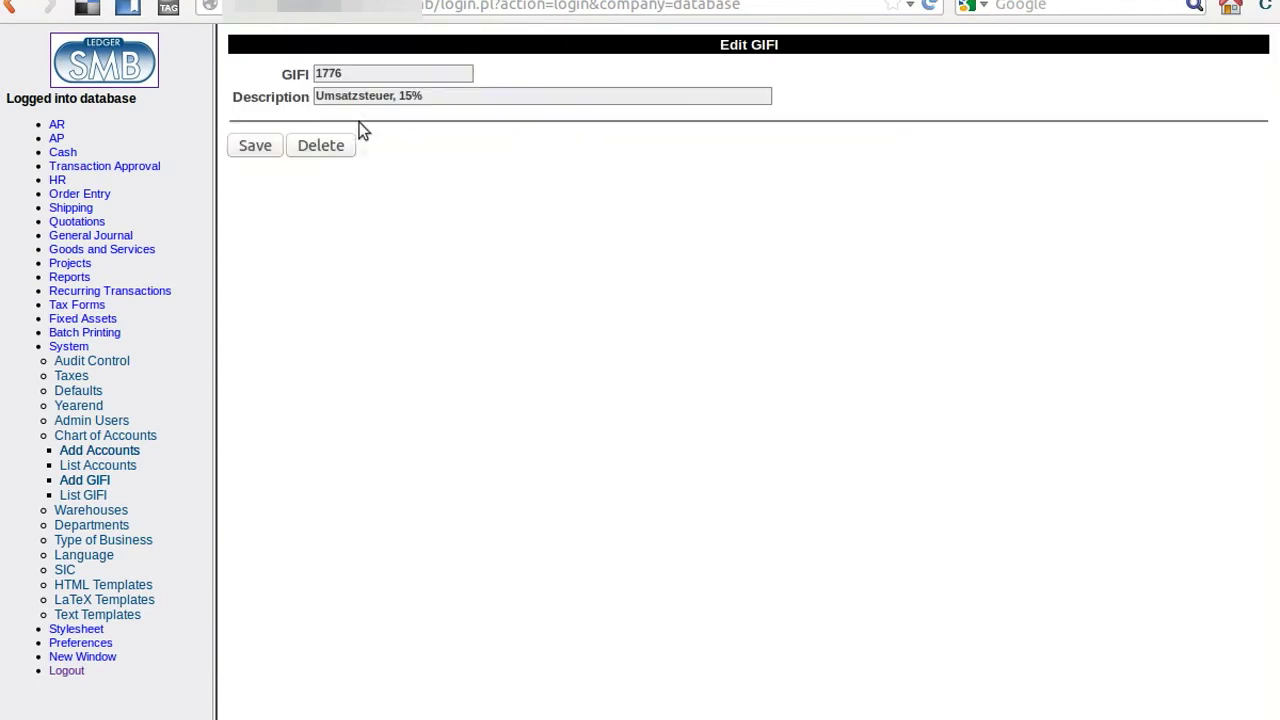
{"action": "left_click", "coordinate": [416, 98]}
{"action": "key", "text": "BackSpace"}
{"action": "key", "text": "BackSpace"}
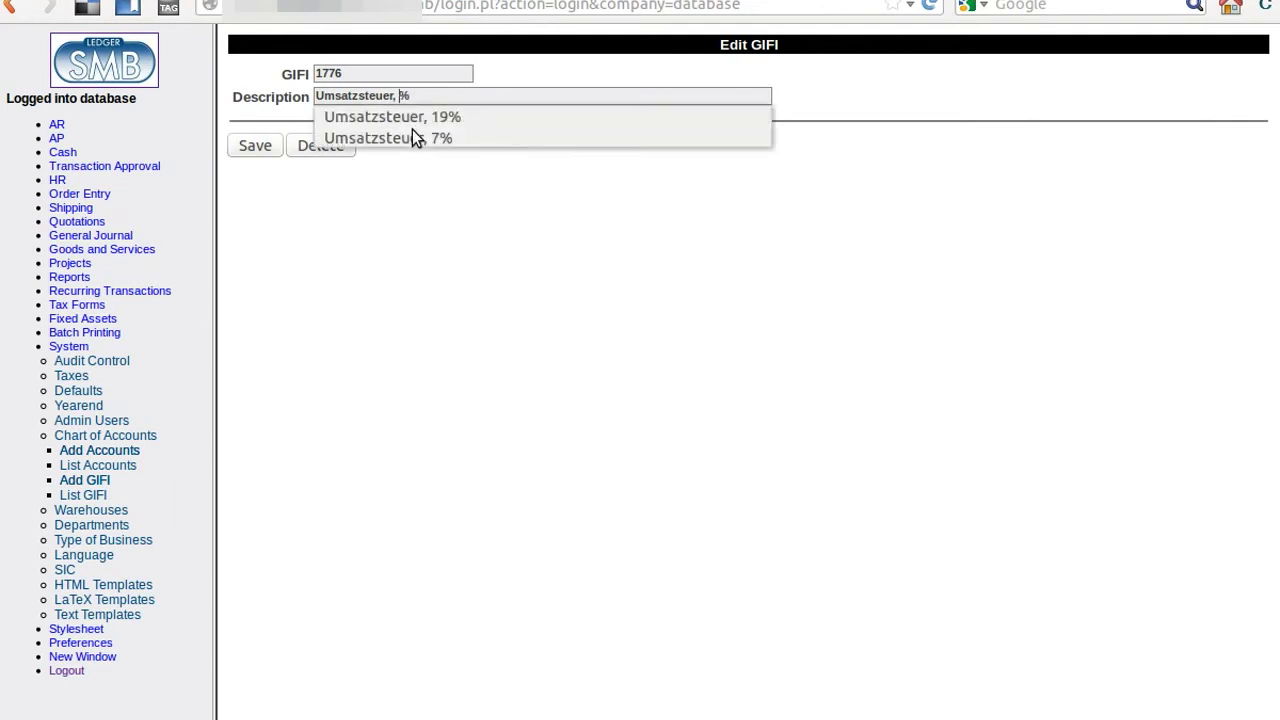
{"action": "type", "text": "7"}
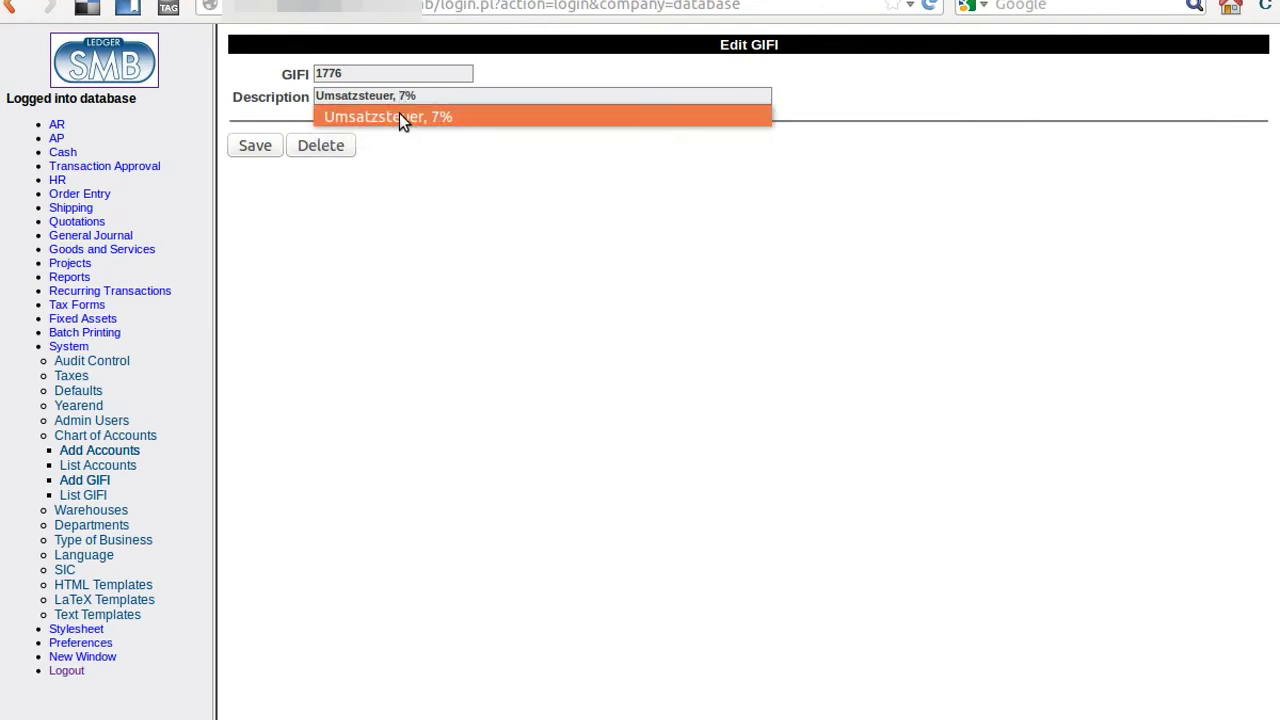
{"action": "left_click", "coordinate": [399, 117]}
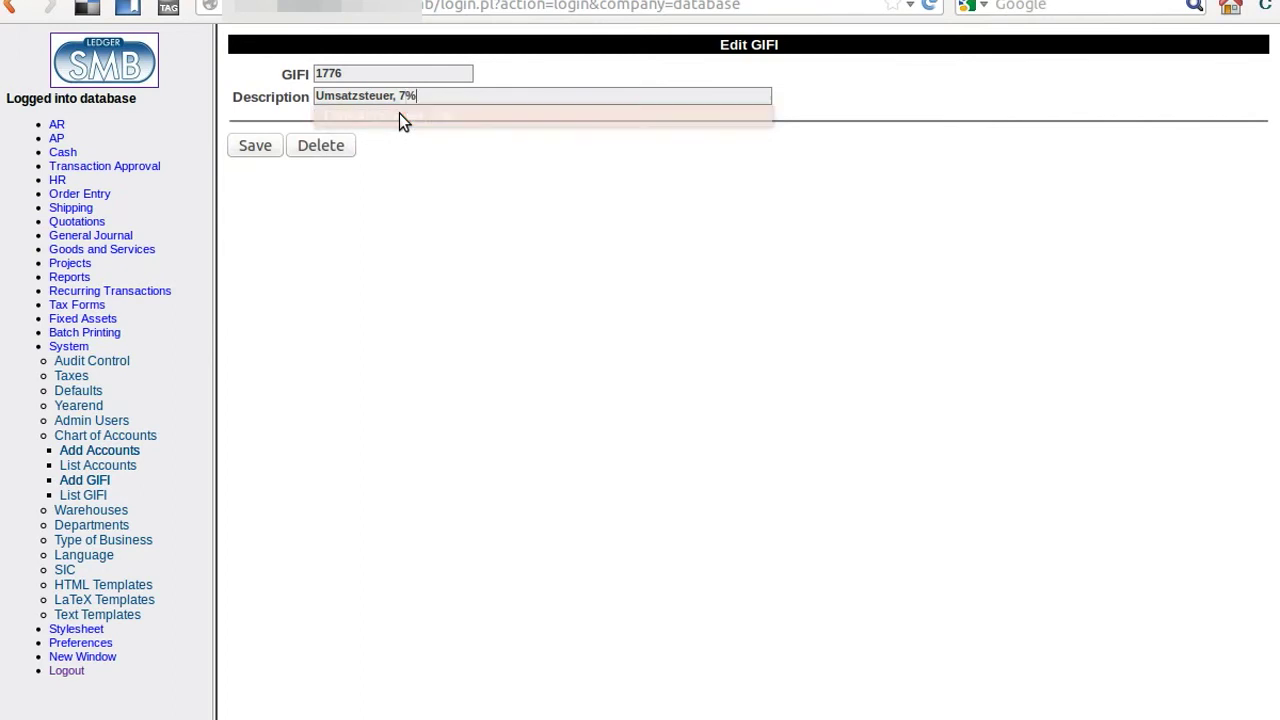
{"action": "left_click", "coordinate": [258, 146]}
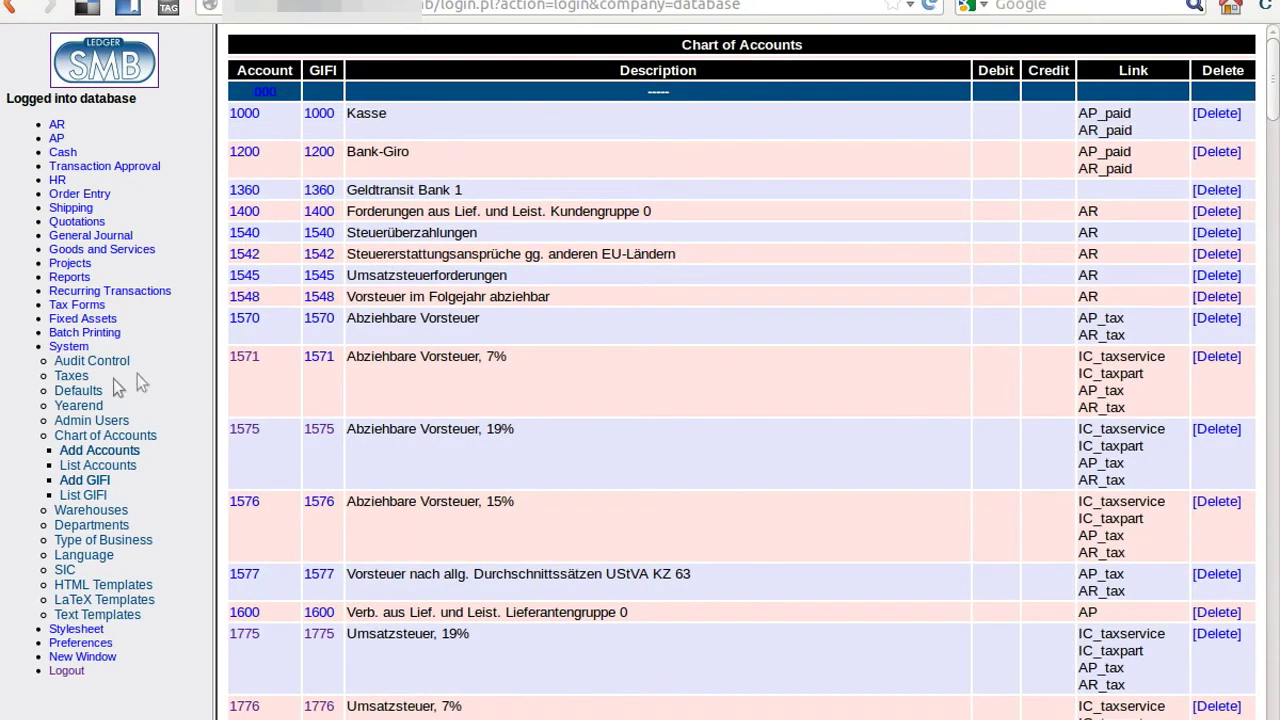
Step: Review the tax table showing the 19% and 7% rates, then log out
{"action": "left_click", "coordinate": [71, 377]}
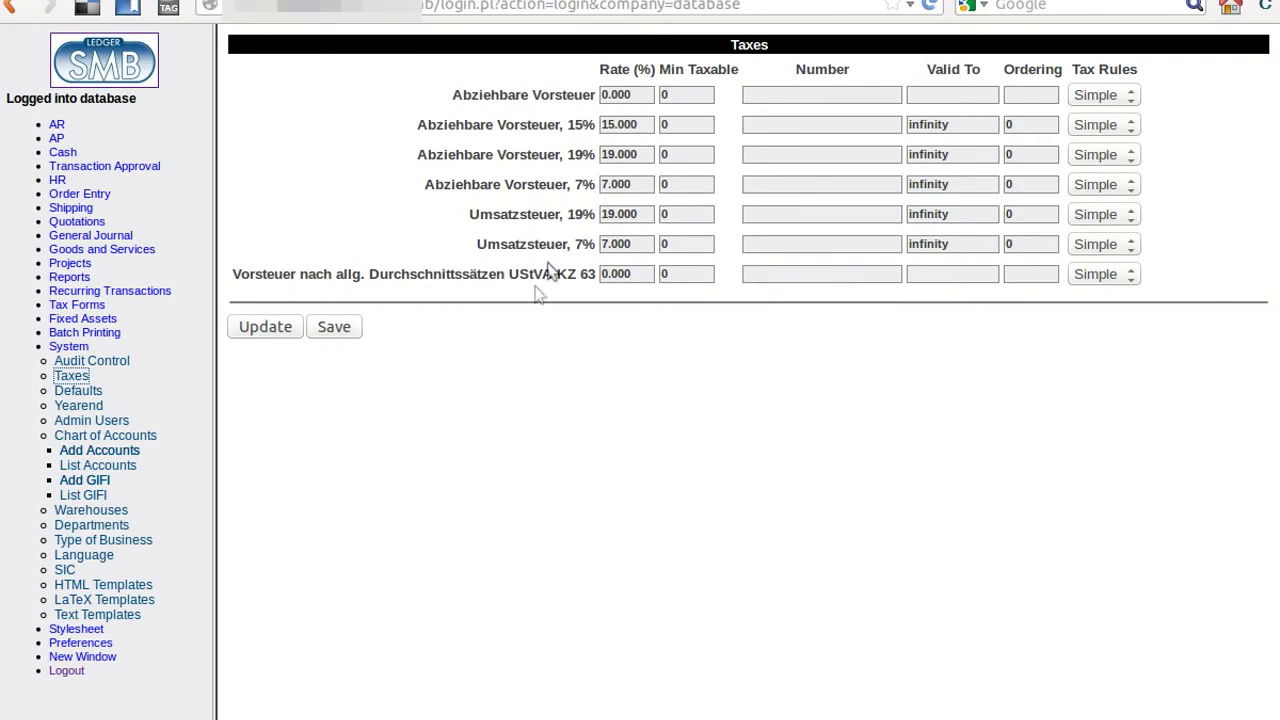
{"action": "left_click_drag", "start_coordinate": [565, 214], "coordinate": [620, 213]}
{"action": "left_click", "coordinate": [638, 213]}
{"action": "left_click", "coordinate": [66, 671]}
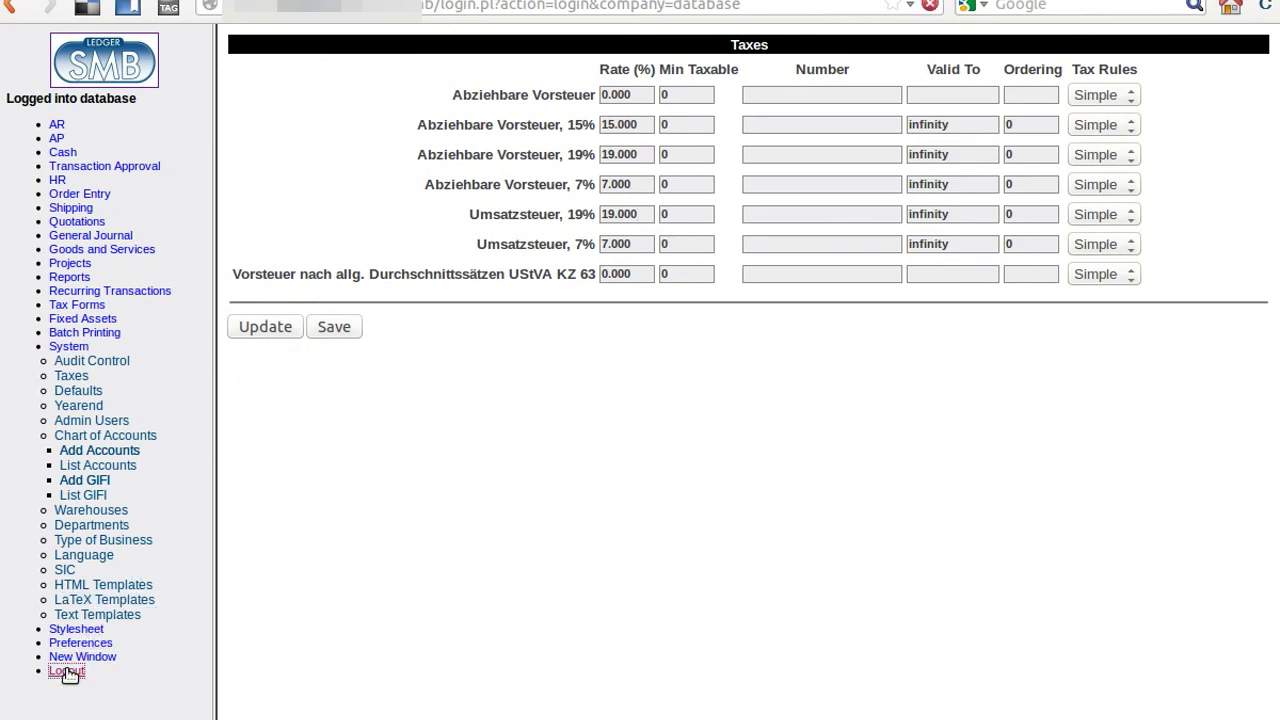
{"action": "left_click", "coordinate": [1030, 0]}
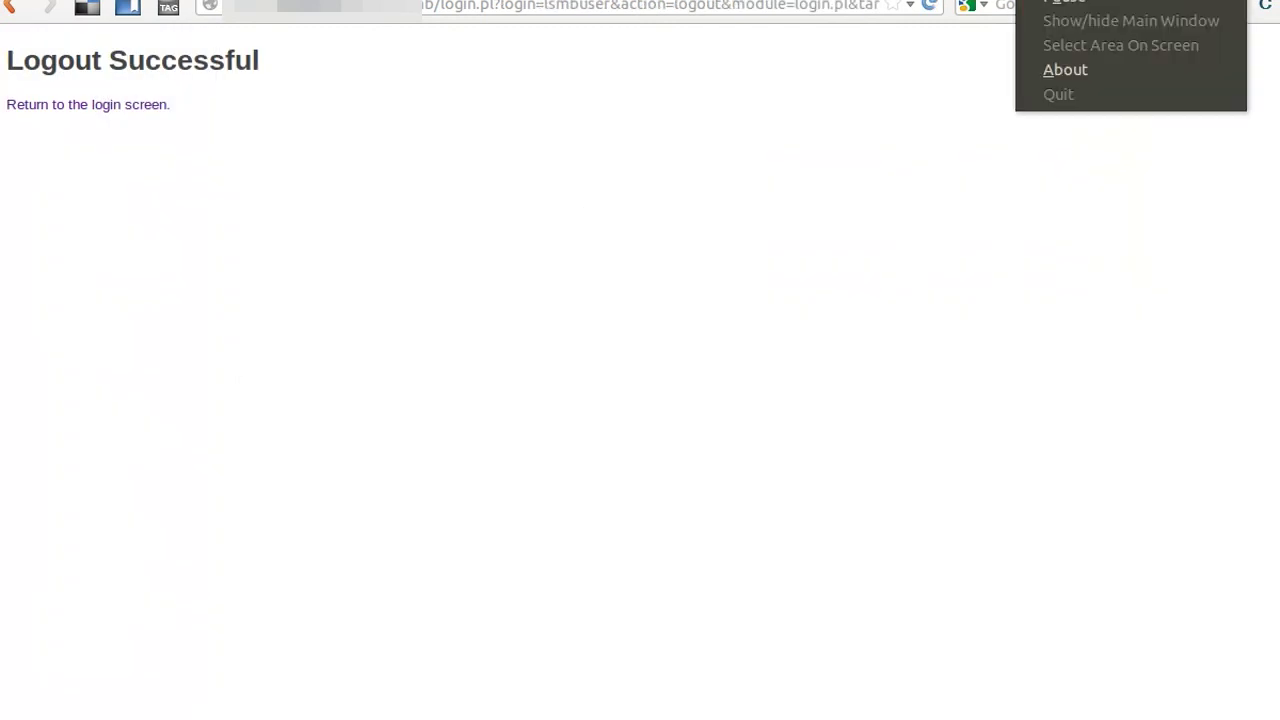